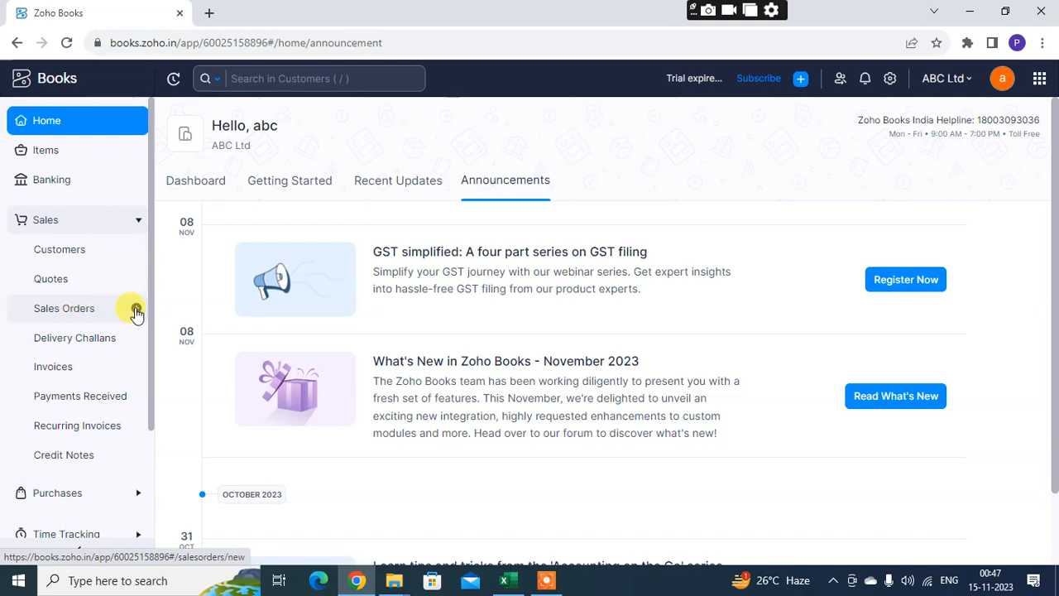
Start a new sales order and view the choices available for the customer name
click(136, 309)
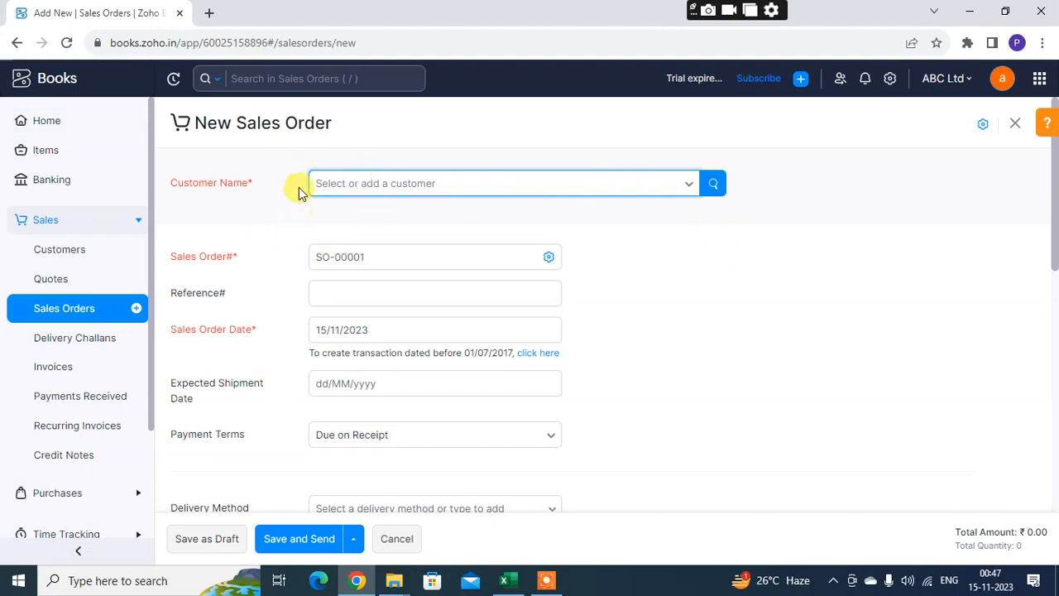
click(442, 186)
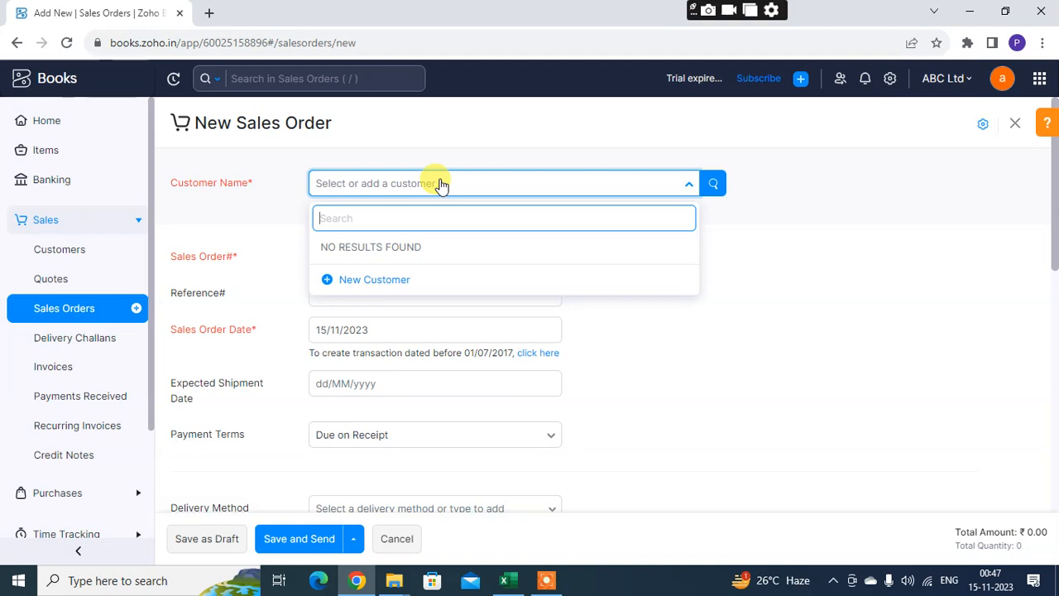
click(481, 119)
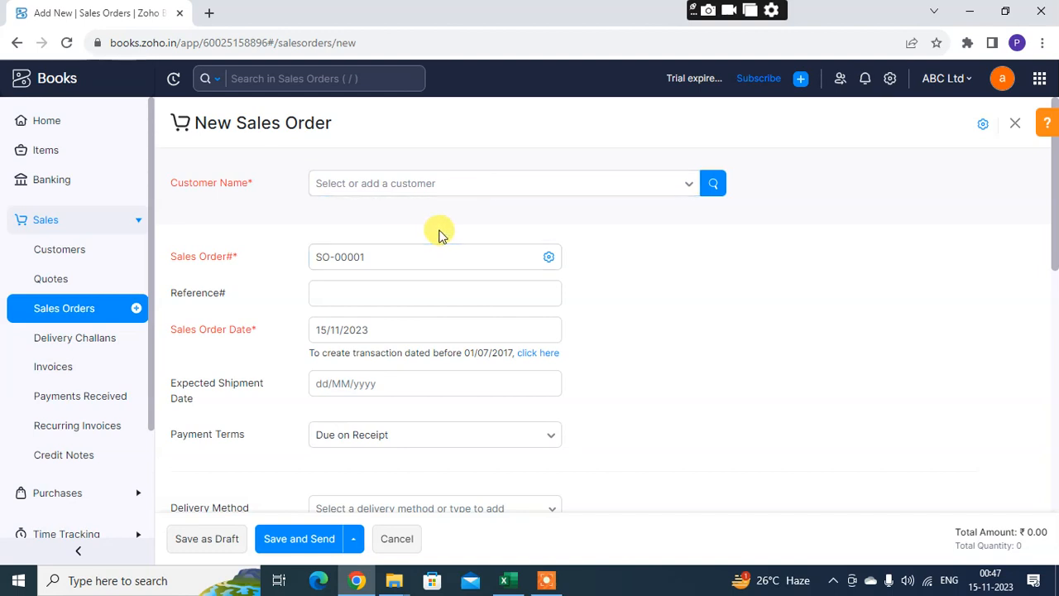
Open the form for adding a new customer and examine its contact, other details, and billing and shipping address fields
click(409, 185)
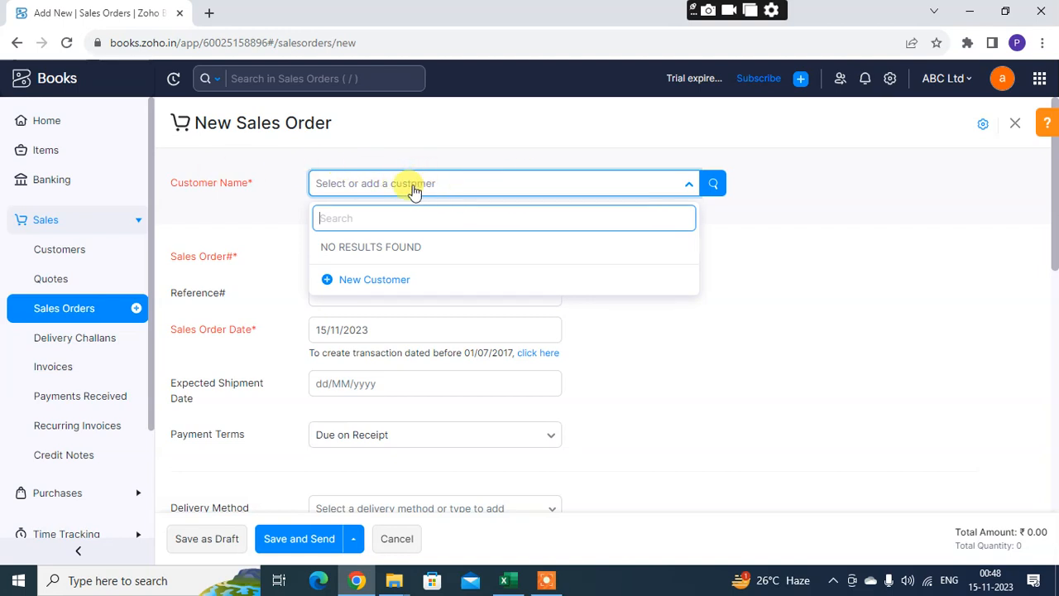
click(340, 280)
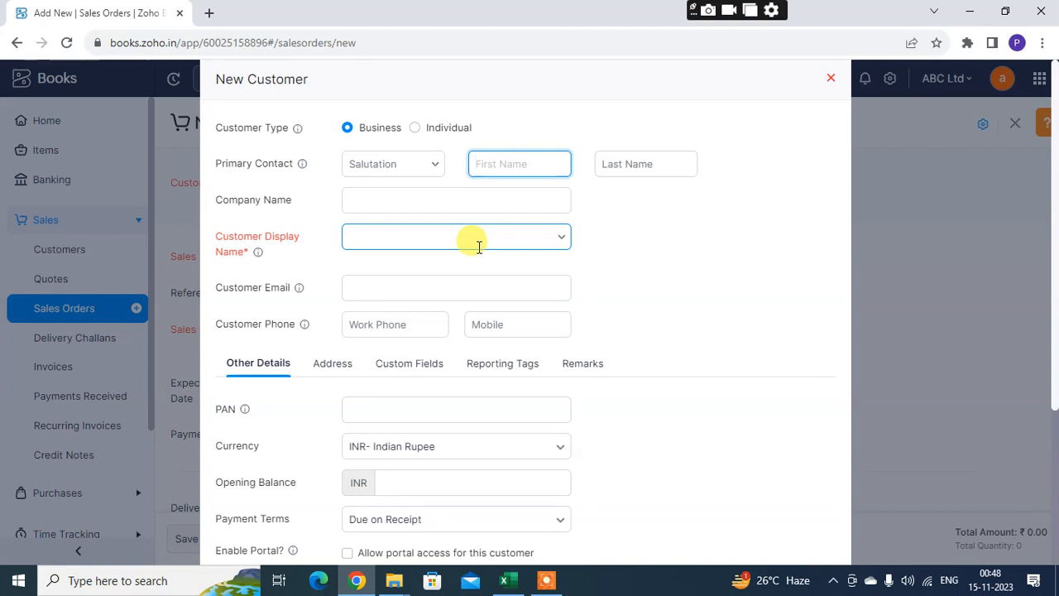
scroll(478, 248, down, 2)
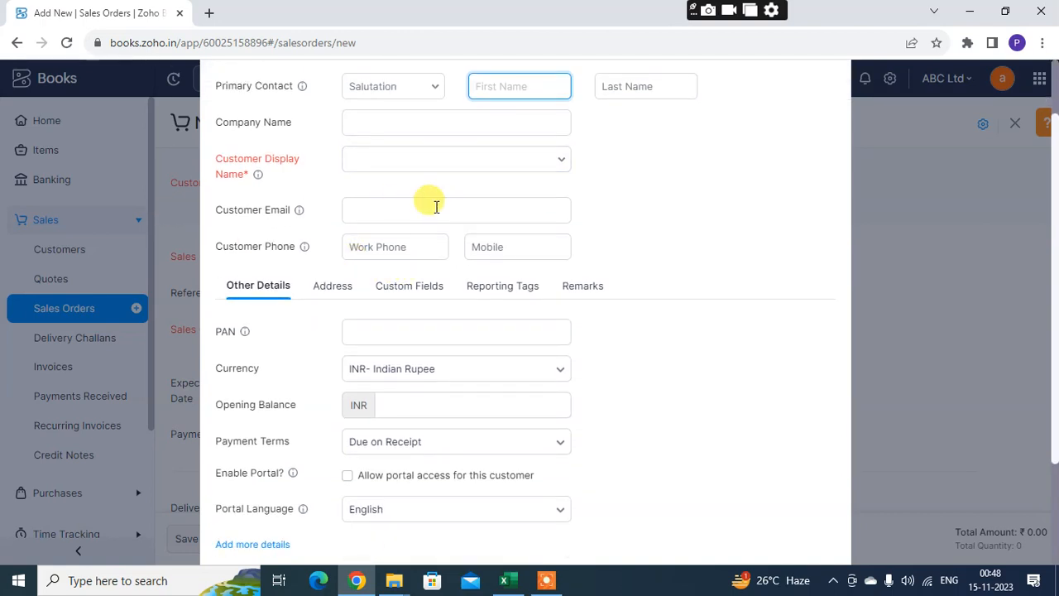
scroll(447, 294, down, 2)
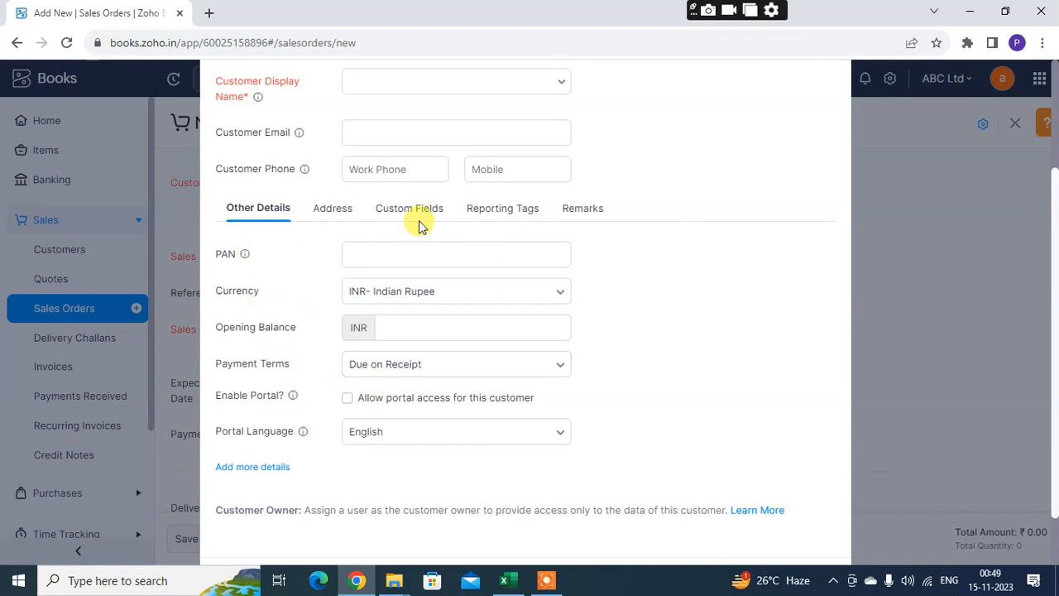
click(415, 217)
click(333, 264)
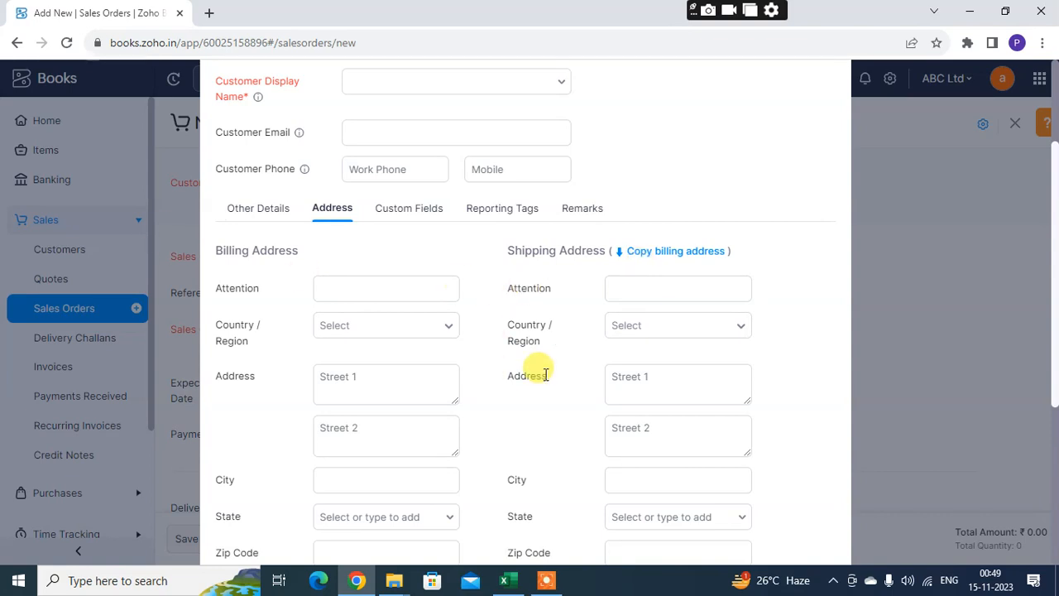
scroll(654, 389, down, 2)
click(661, 395)
scroll(661, 395, down, 2)
scroll(572, 379, up, 6)
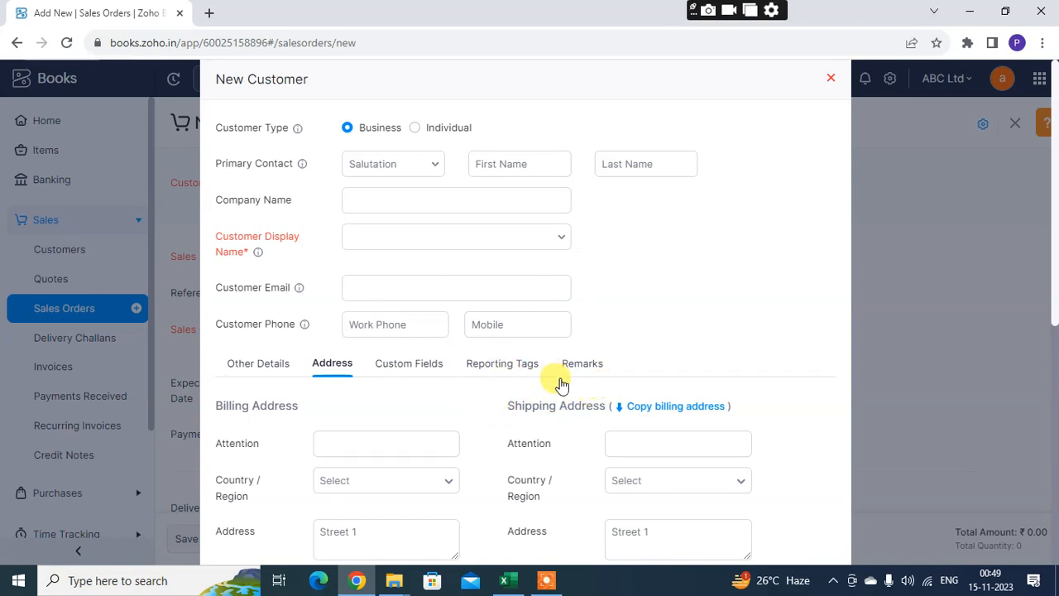
scroll(432, 390, down, 2)
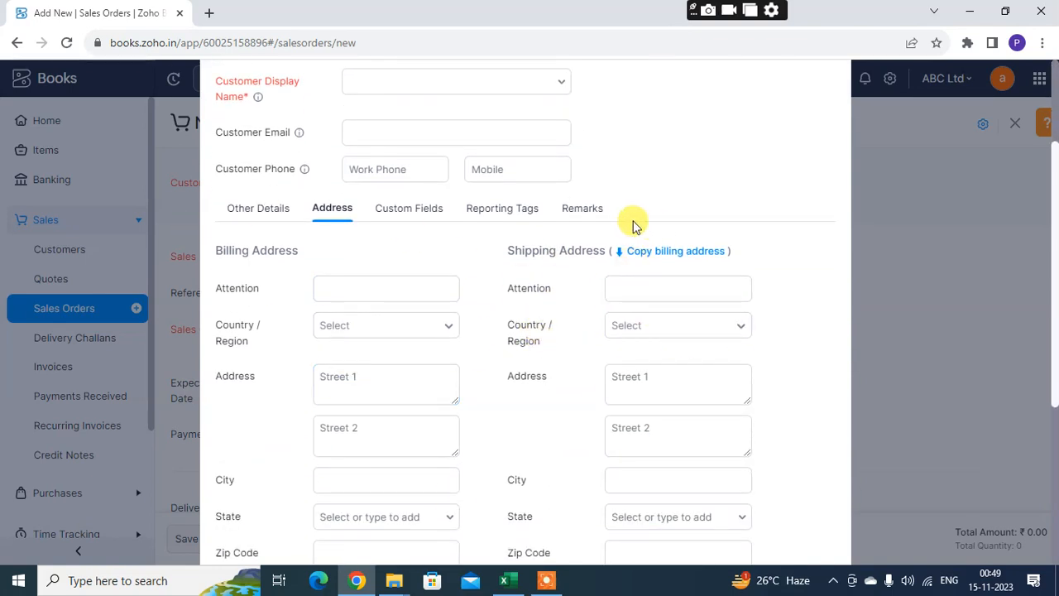
scroll(551, 220, up, 2)
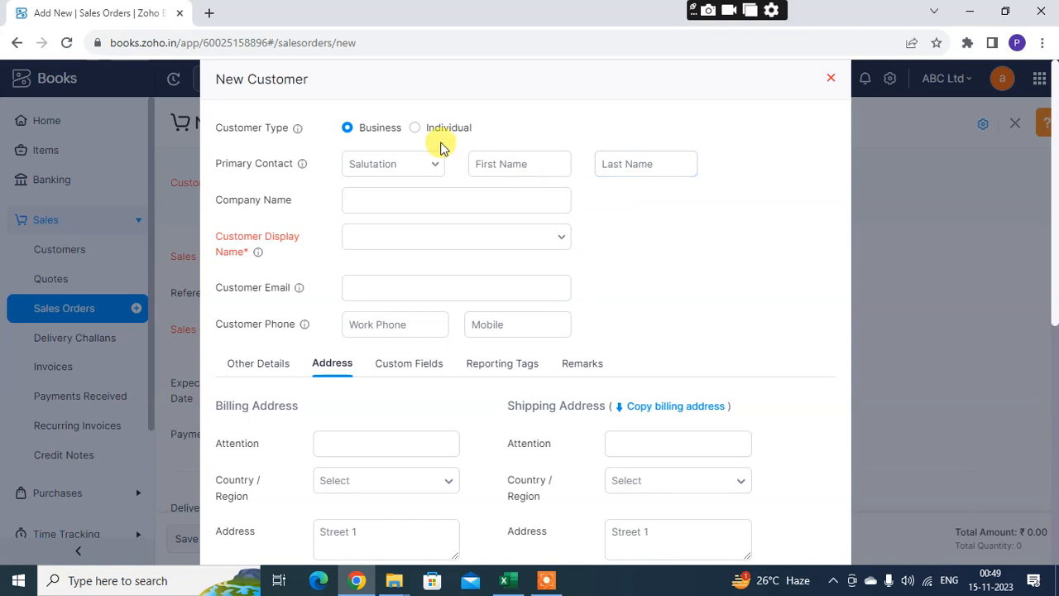
scroll(542, 326, down, 2)
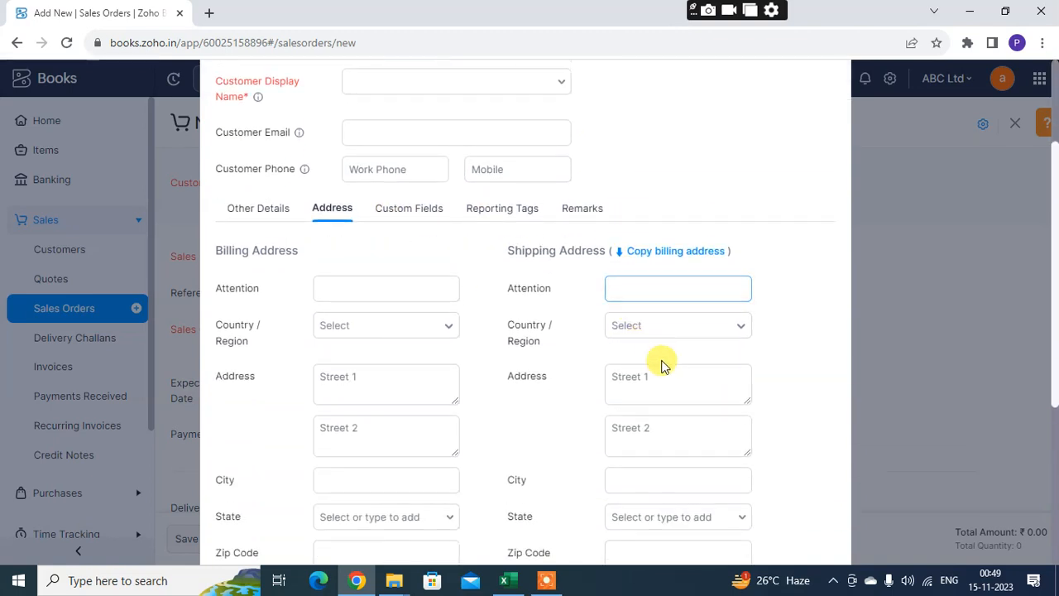
Review the custom fields, reporting tags and remarks sections of the new customer form, and close it without saving
click(393, 216)
click(497, 266)
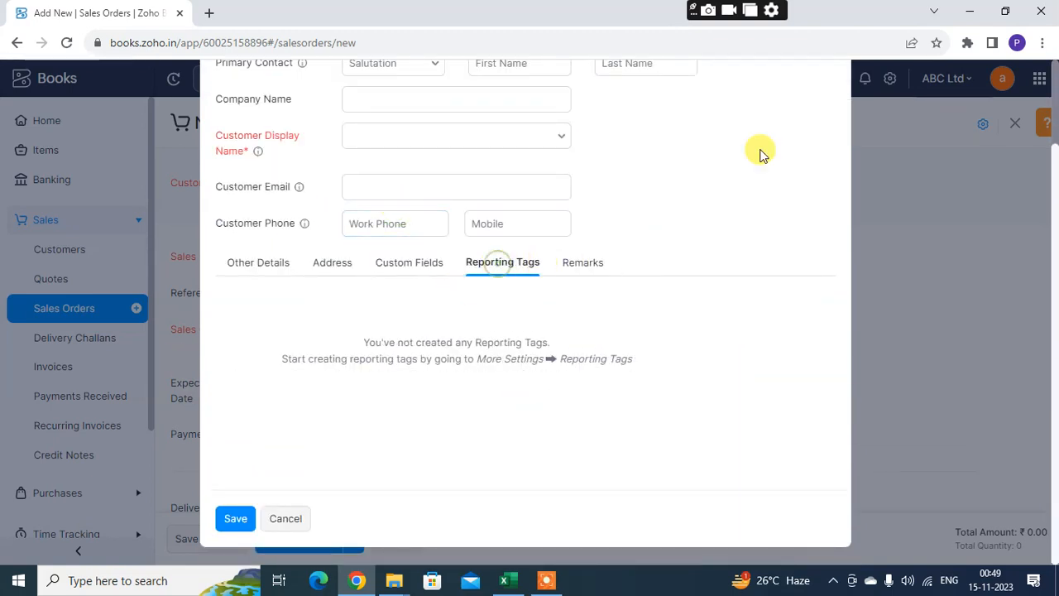
click(582, 260)
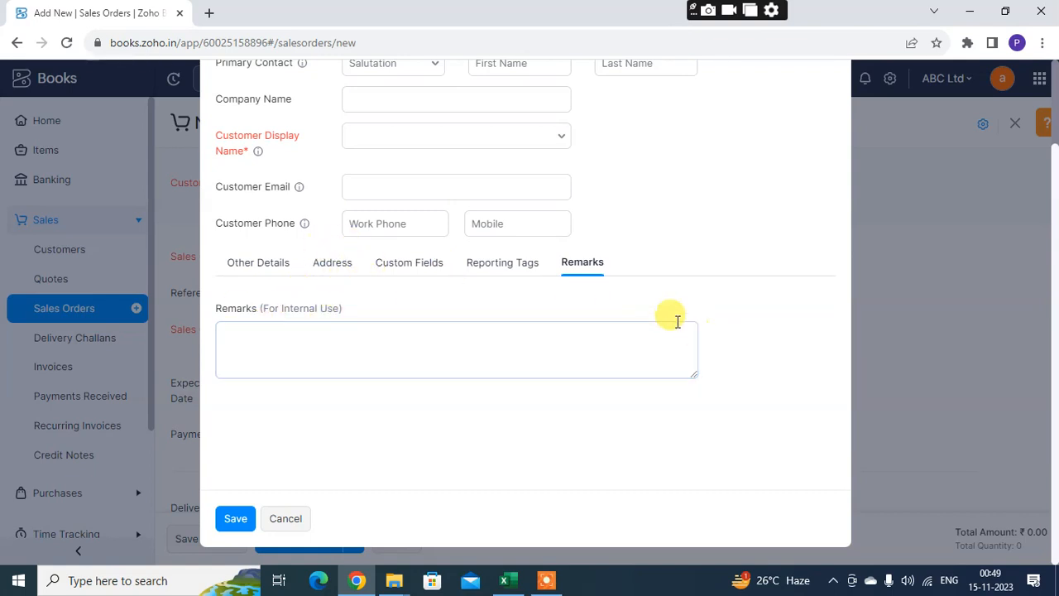
click(259, 273)
scroll(524, 284, up, 3)
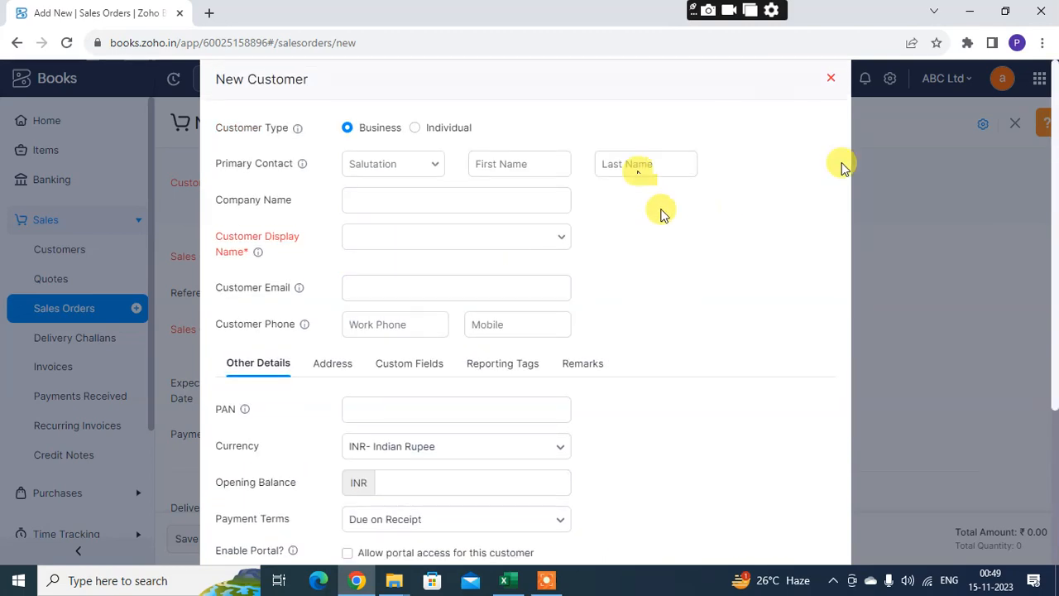
scroll(386, 437, down, 3)
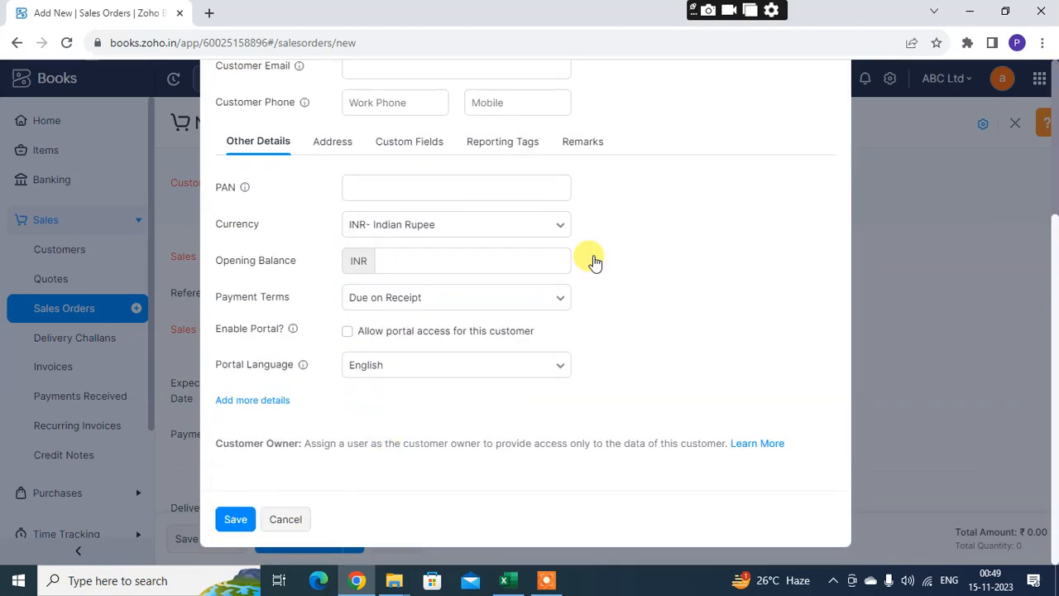
scroll(416, 438, up, 5)
click(830, 80)
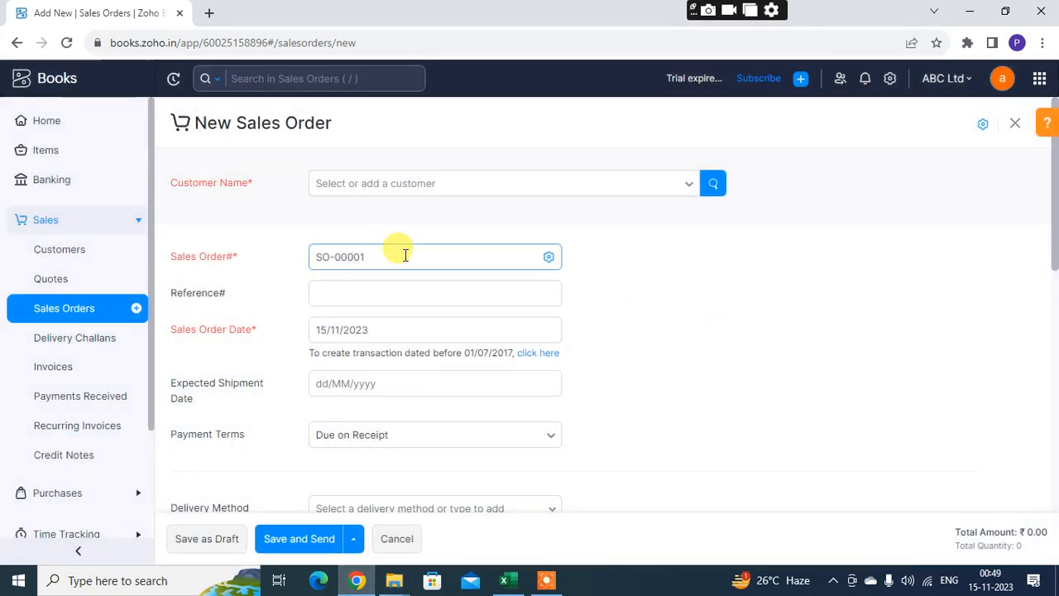
click(486, 190)
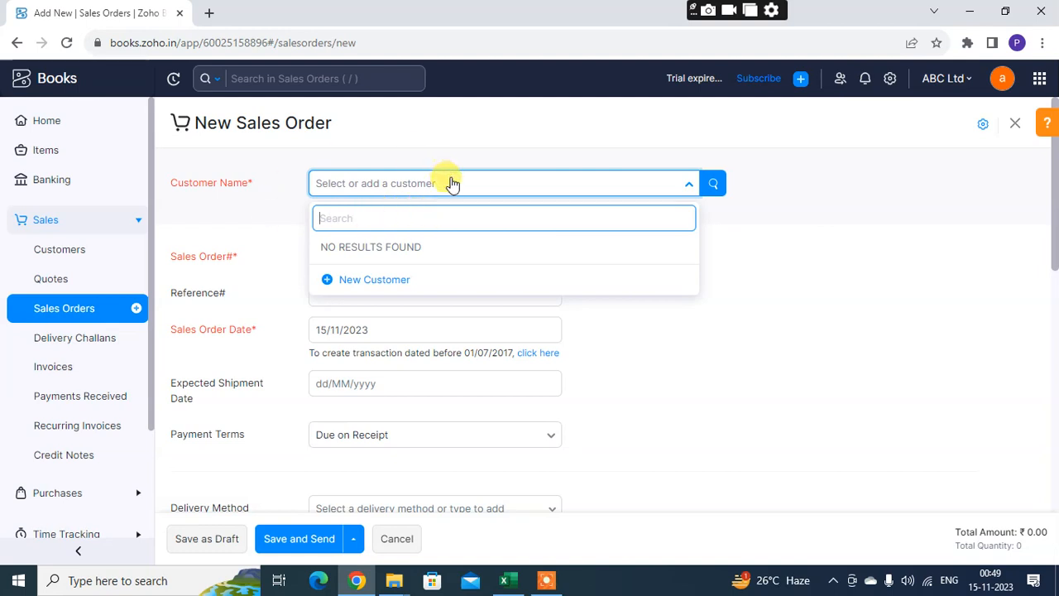
click(766, 386)
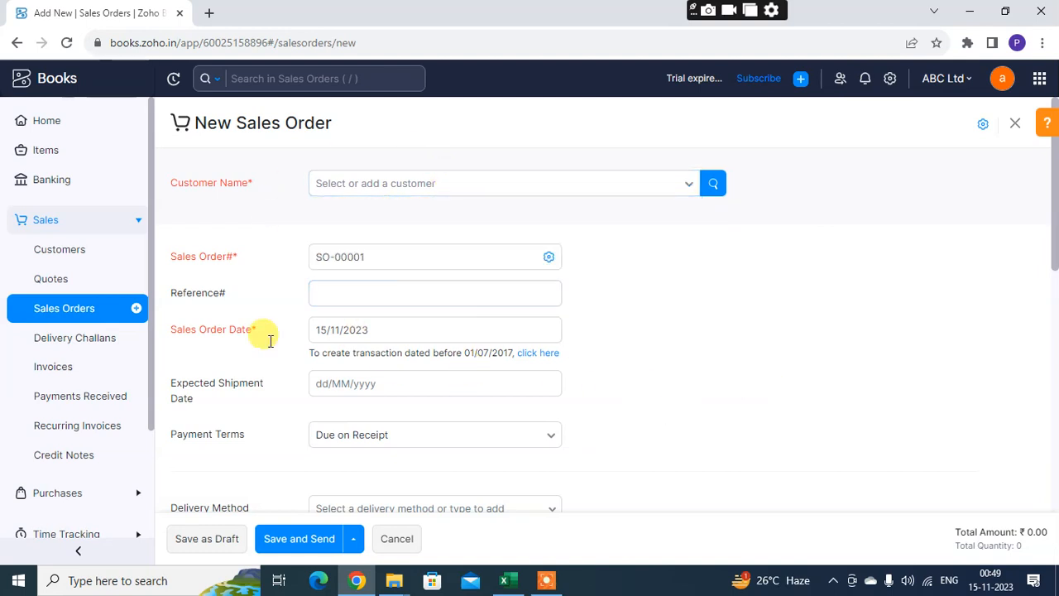
In the sales order number settings, try manual numbering, and save with auto-generation using prefix SO- and next number 00001
click(478, 256)
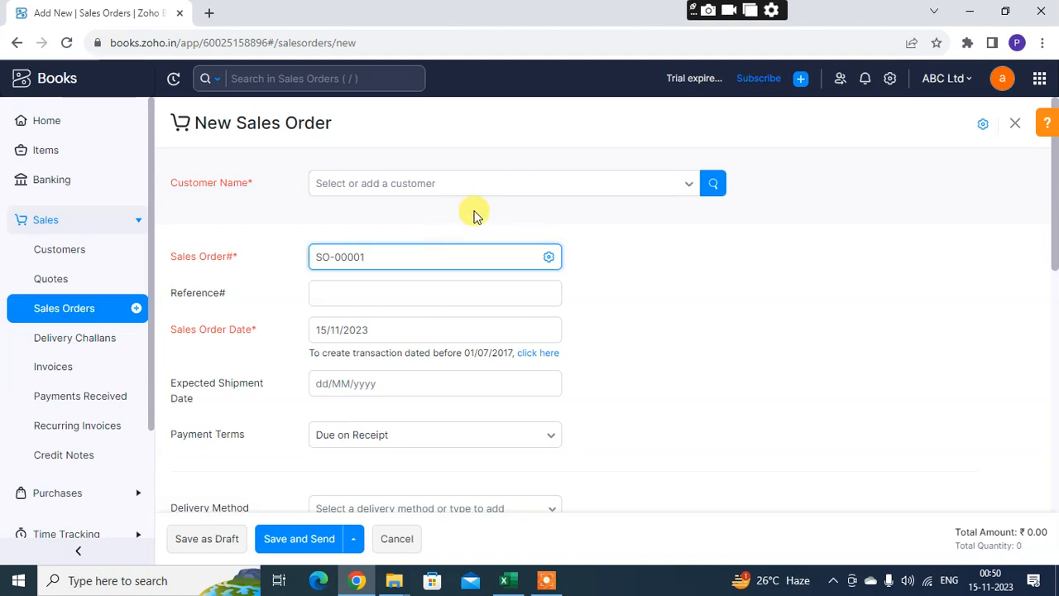
click(548, 258)
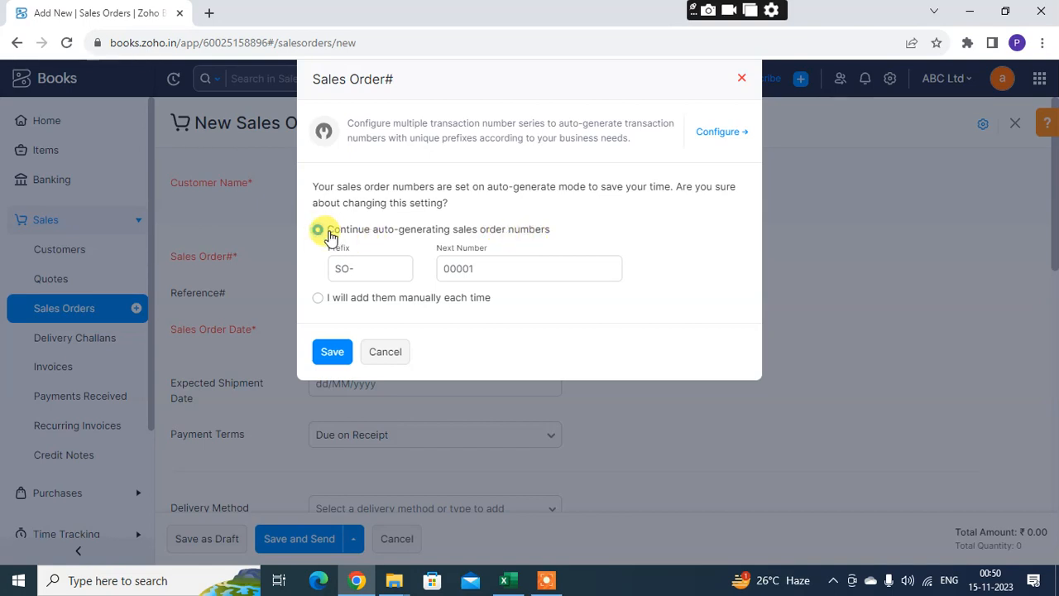
click(319, 299)
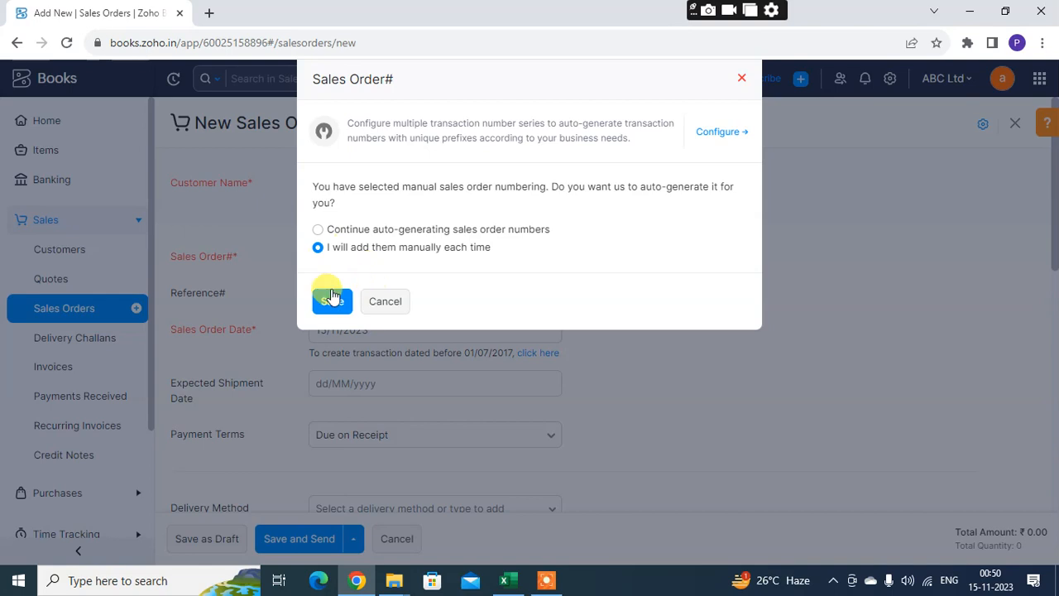
click(330, 293)
click(319, 231)
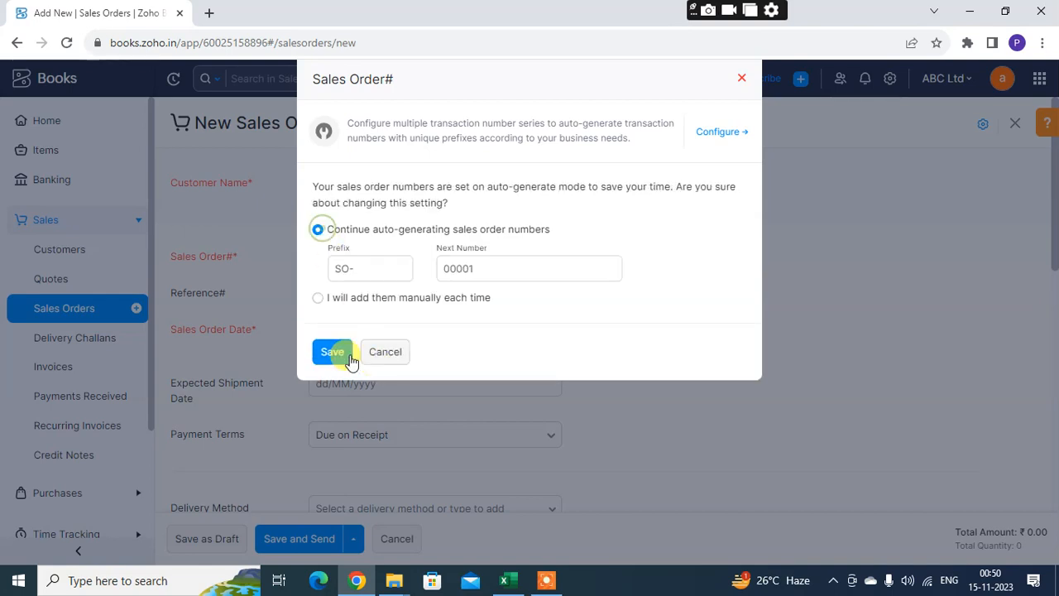
click(492, 272)
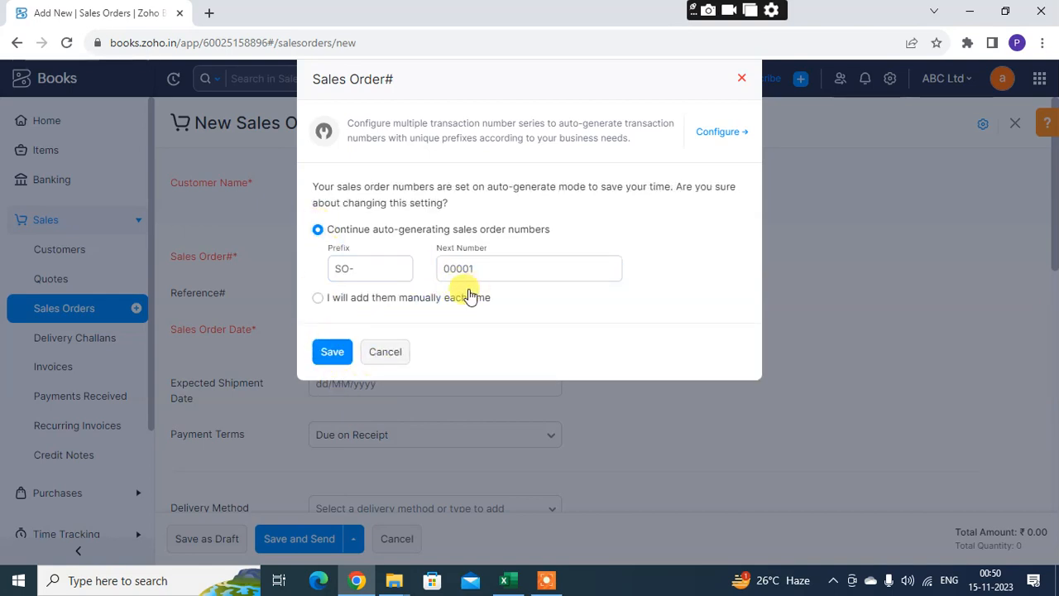
click(342, 276)
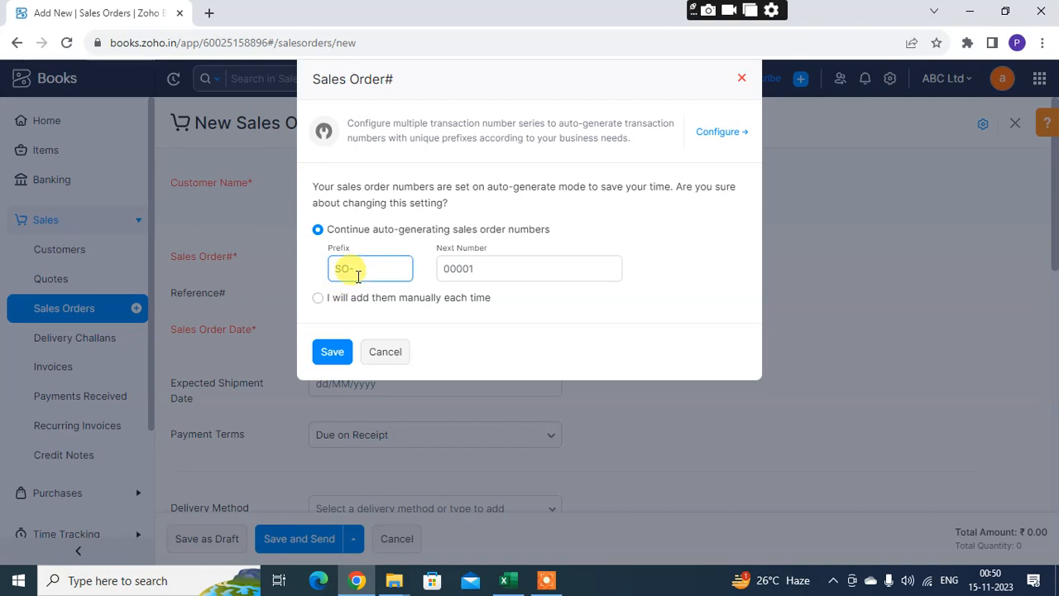
click(502, 275)
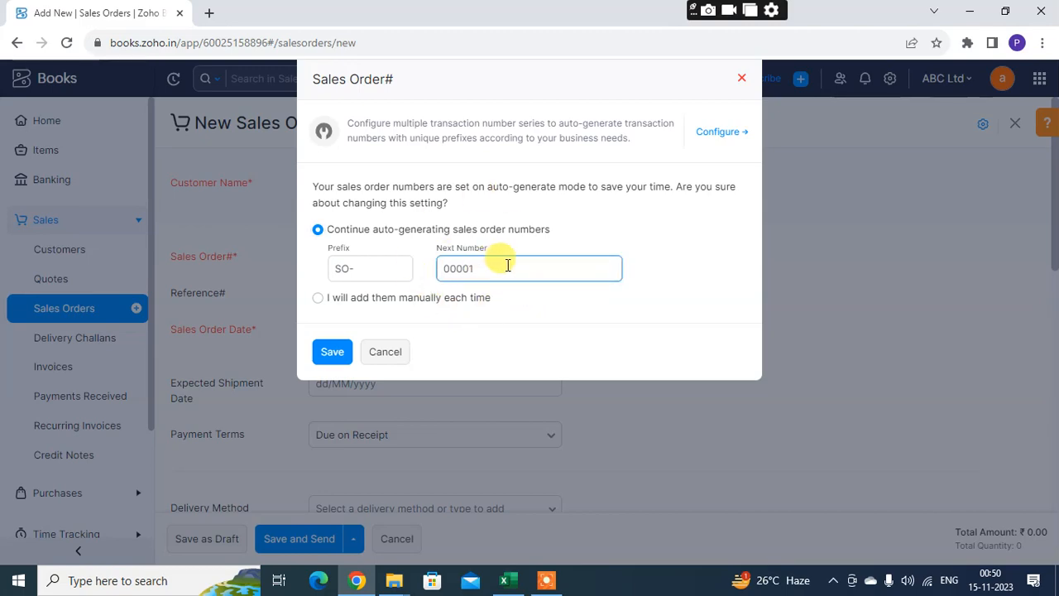
click(333, 356)
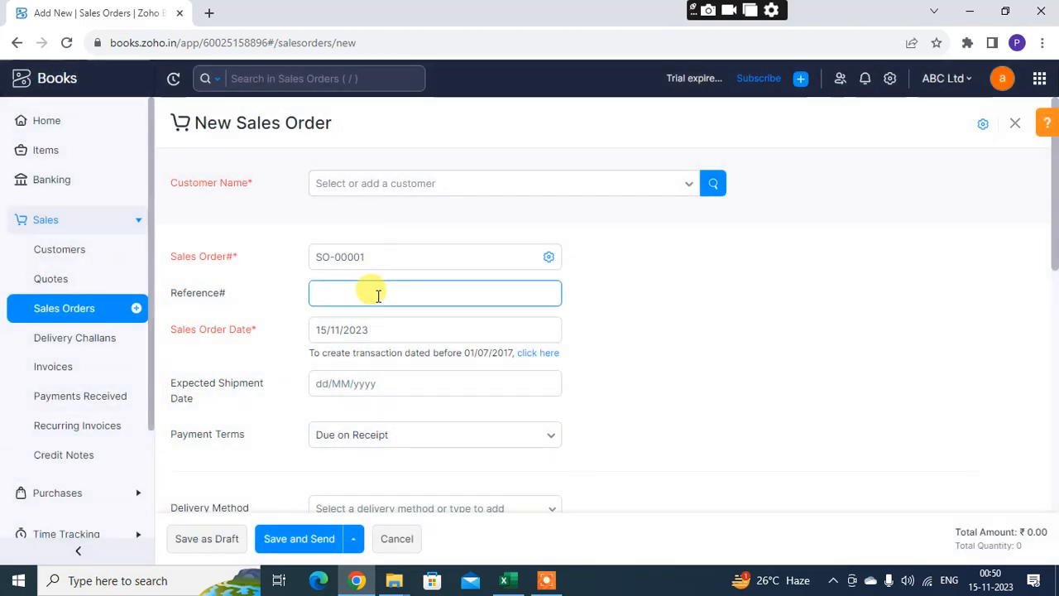
Examine the reference number and sales order date fields of the new sales order
click(351, 293)
scroll(351, 292, down, 1)
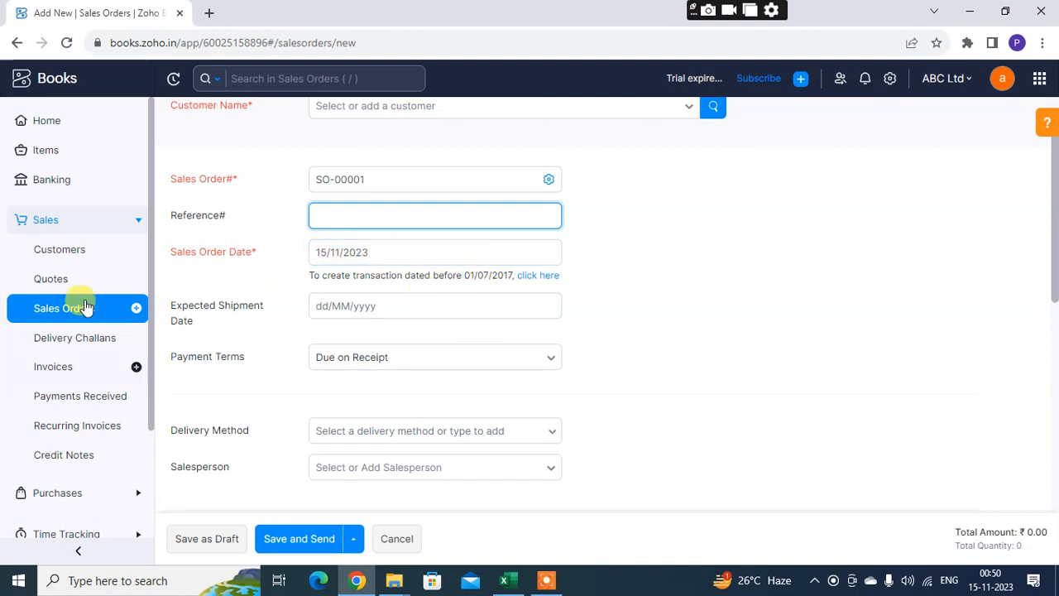
scroll(466, 373, up, 1)
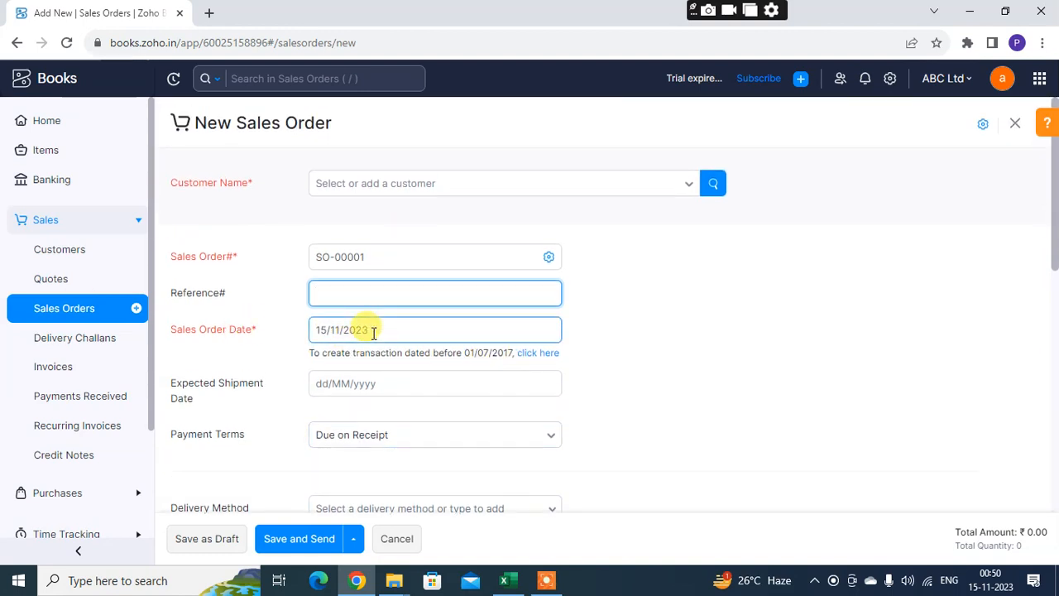
scroll(472, 378, down, 2)
scroll(338, 307, up, 2)
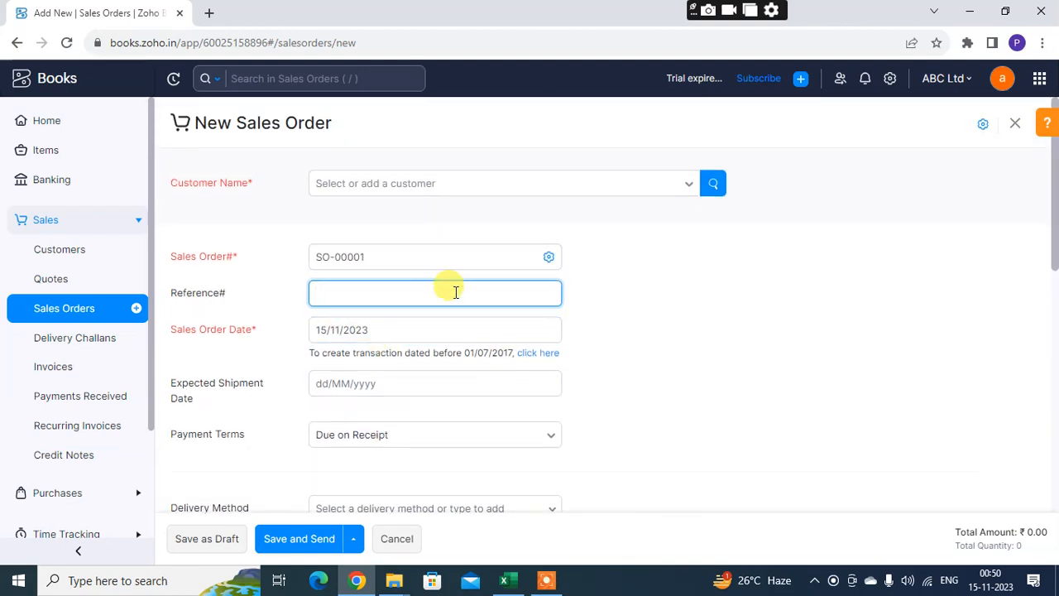
click(405, 331)
scroll(447, 343, down, 1)
View the payment terms options and the expected shipment date calendar without choosing any value
click(406, 359)
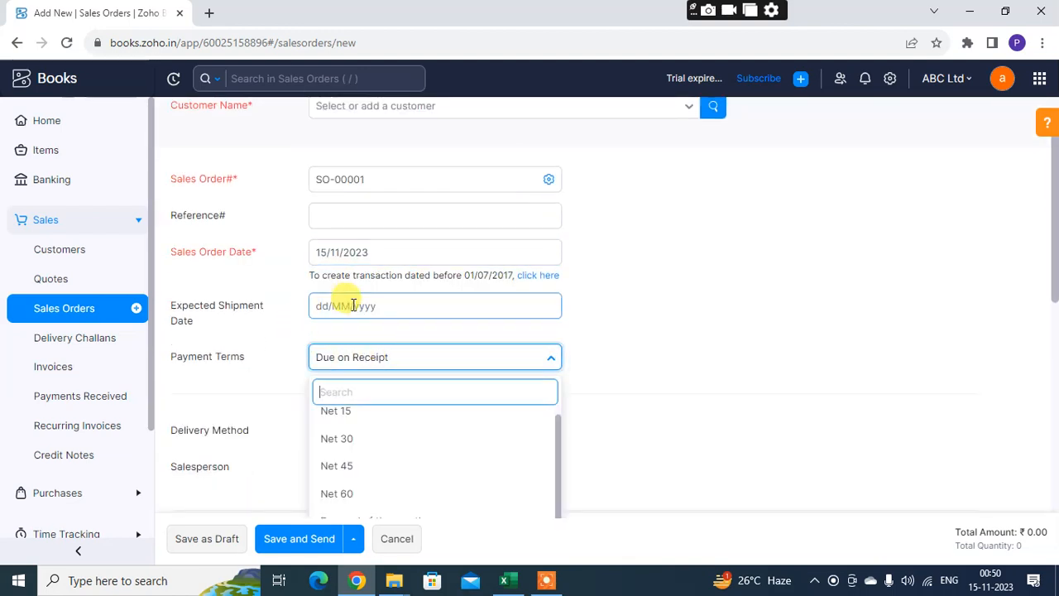
click(354, 303)
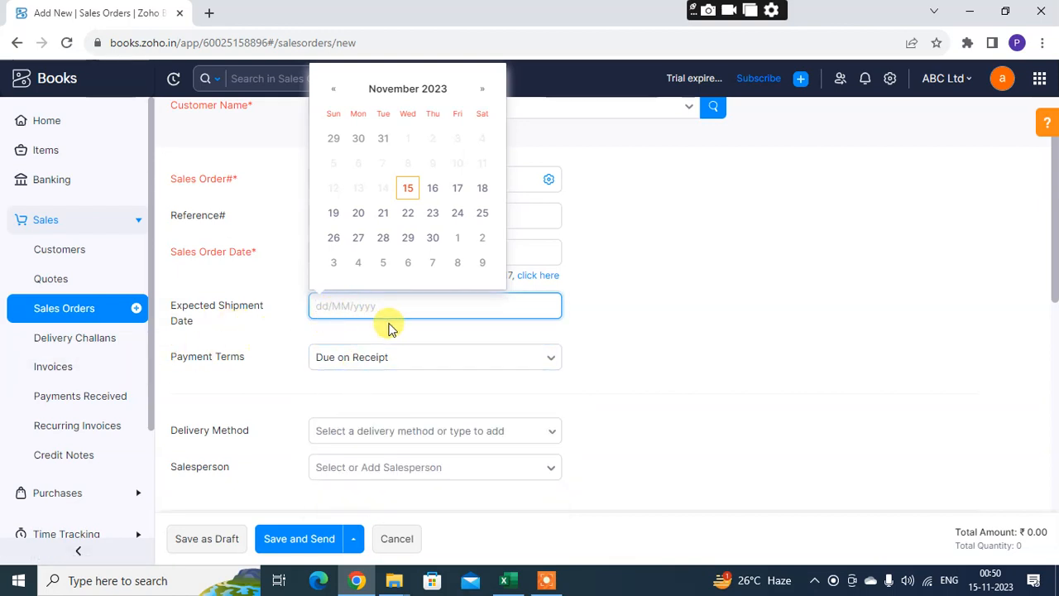
click(289, 339)
click(385, 308)
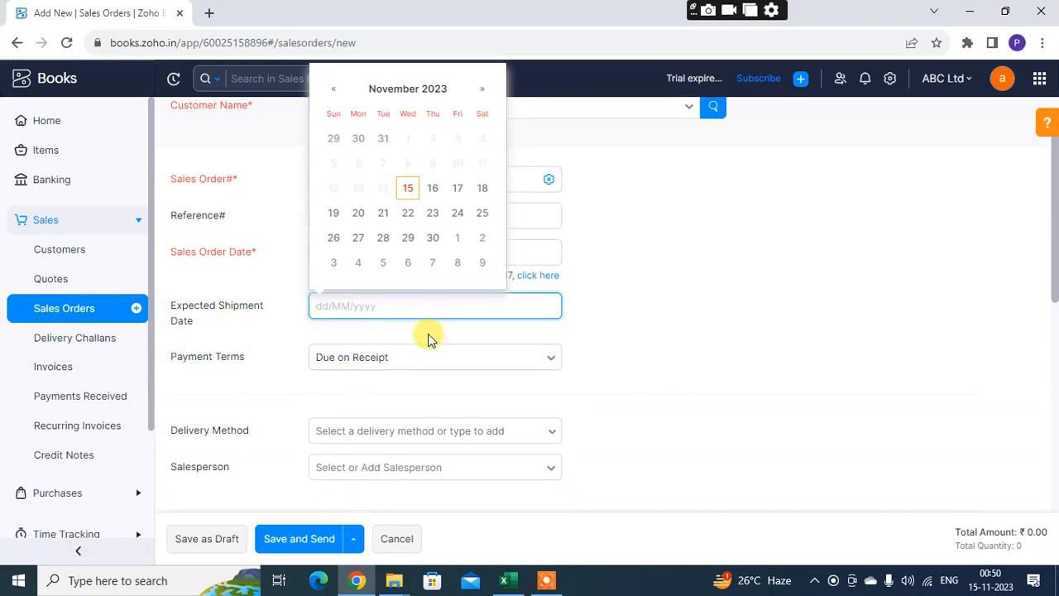
click(425, 334)
click(396, 307)
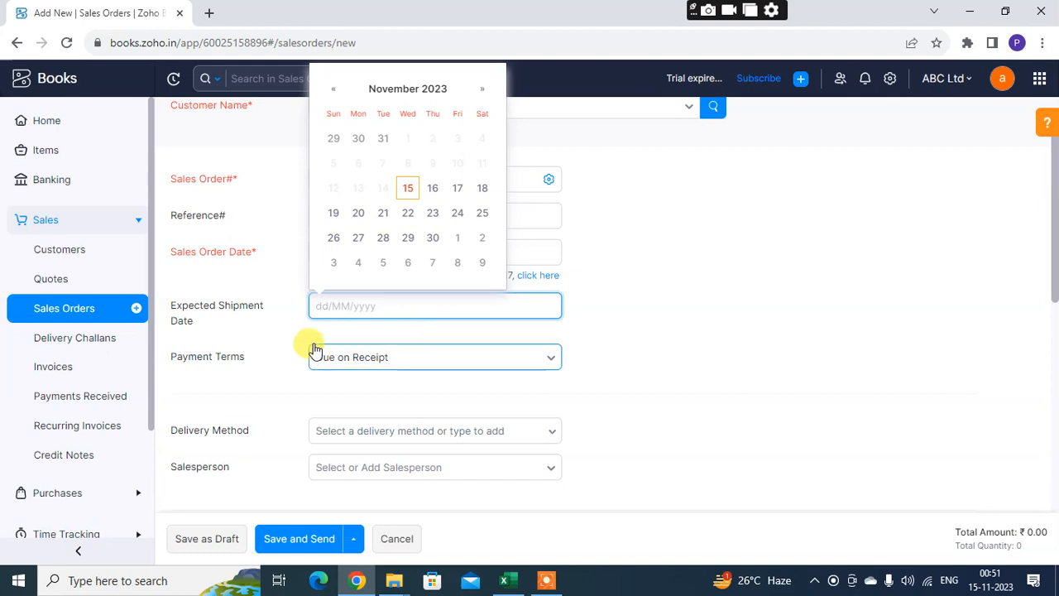
click(364, 331)
scroll(439, 358, down, 1)
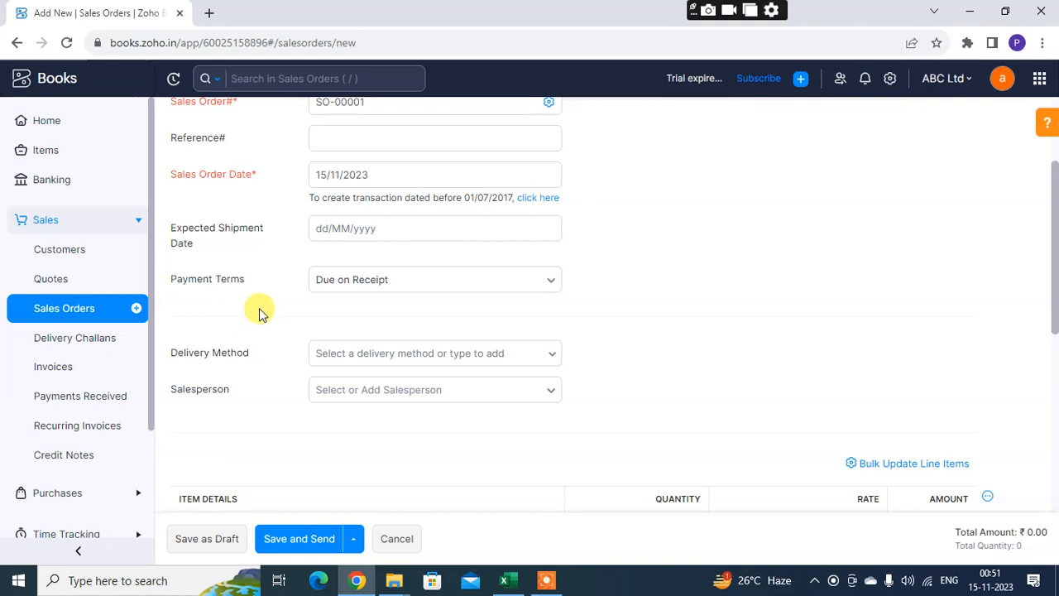
Set the sales order's payment terms to Due end of the month
click(436, 283)
scroll(447, 432, down, 1)
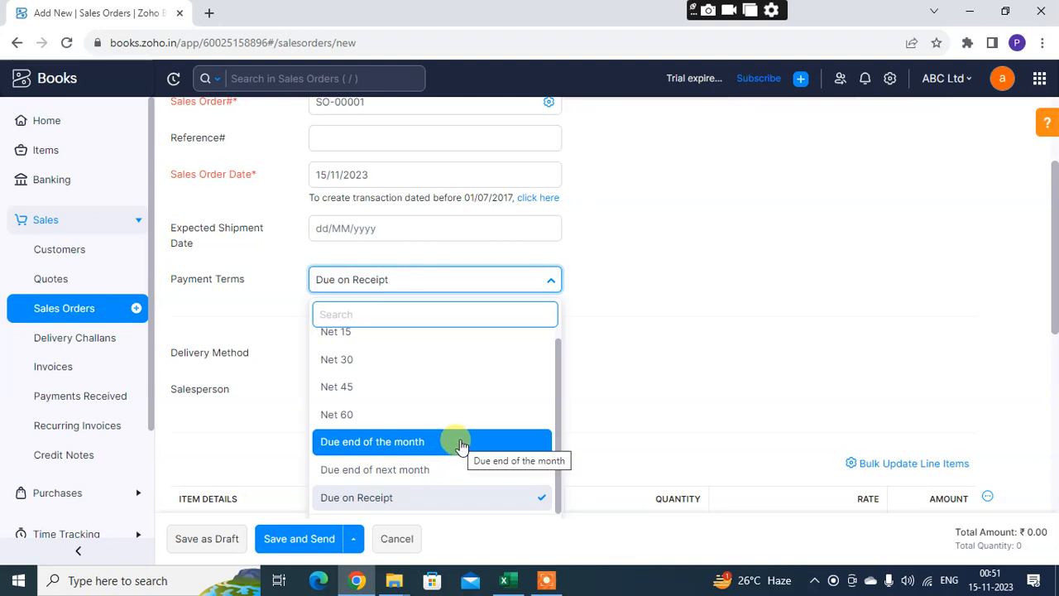
scroll(449, 451, down, 2)
scroll(397, 308, up, 2)
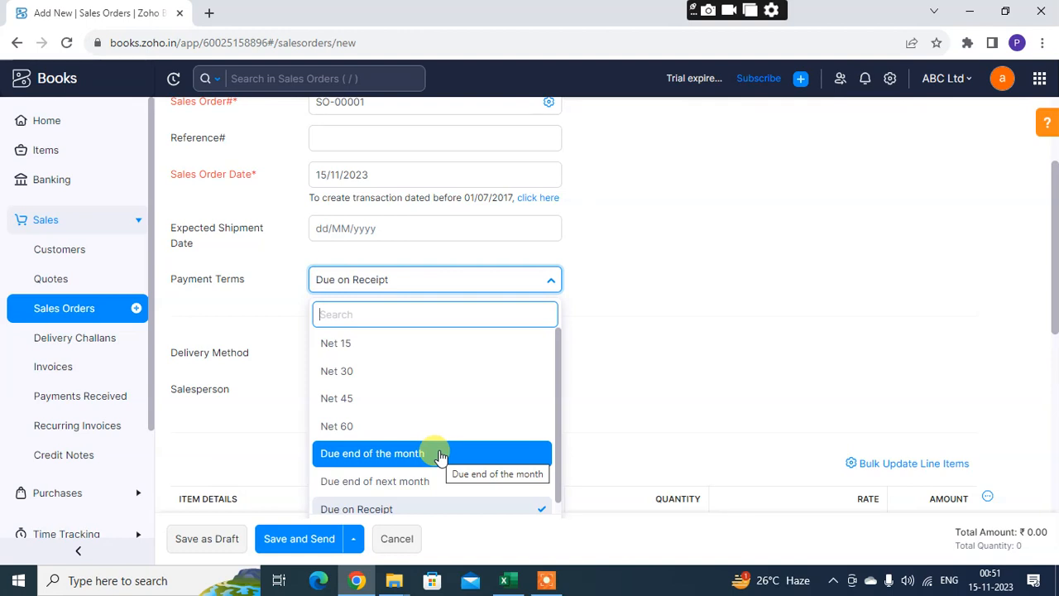
click(436, 460)
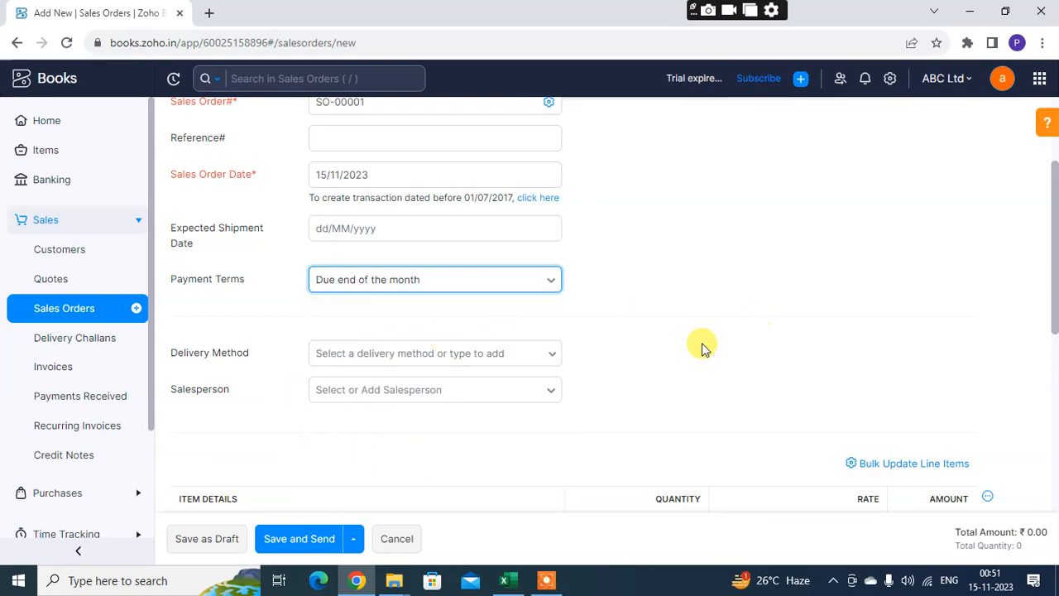
Examine the delivery method and salesperson fields without choosing any value
click(554, 358)
double_click(553, 358)
click(469, 348)
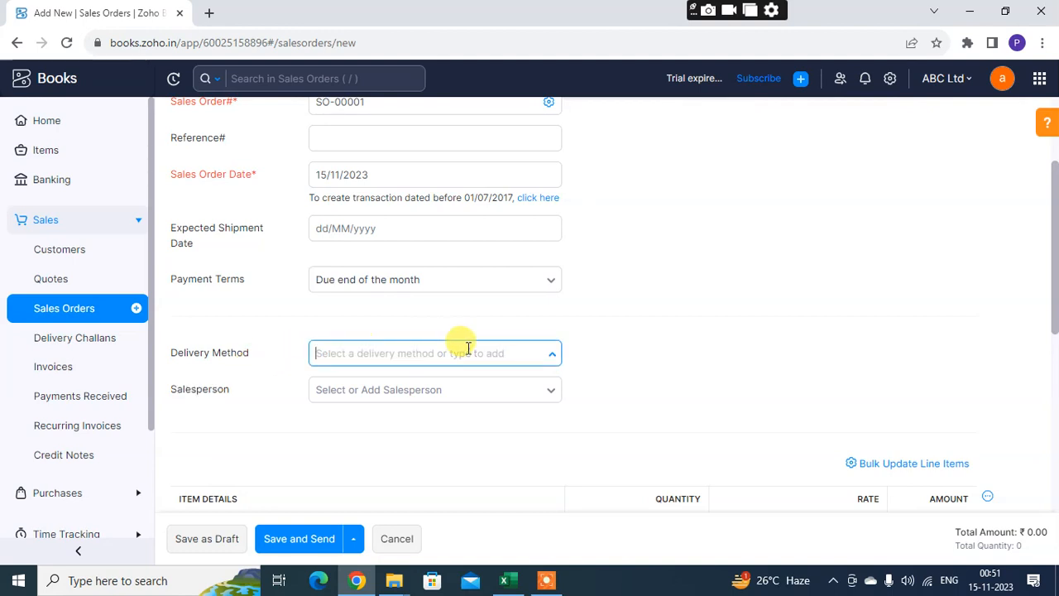
scroll(463, 327, down, 1)
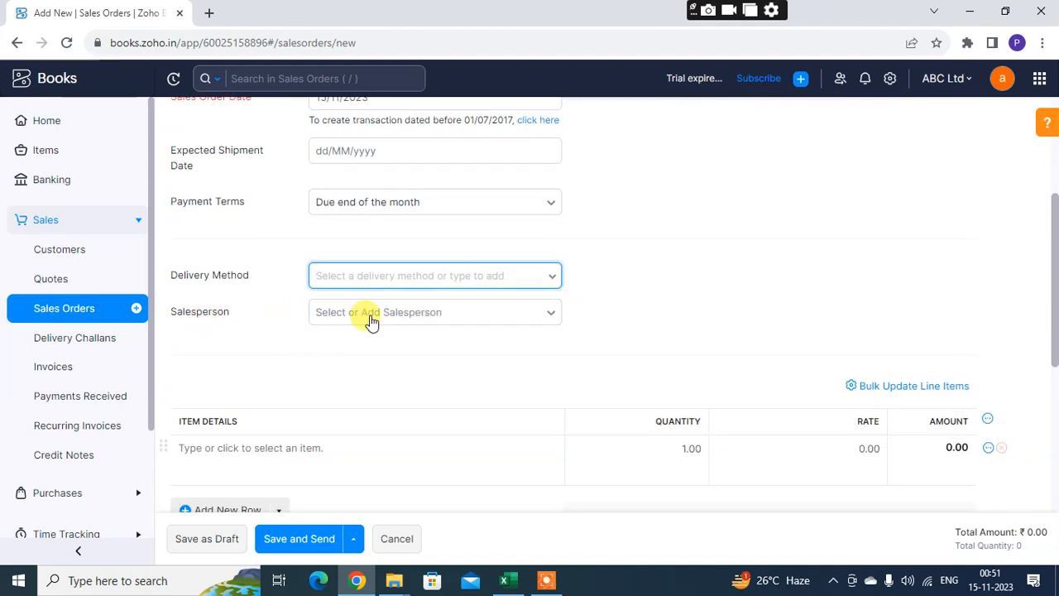
scroll(508, 334, down, 2)
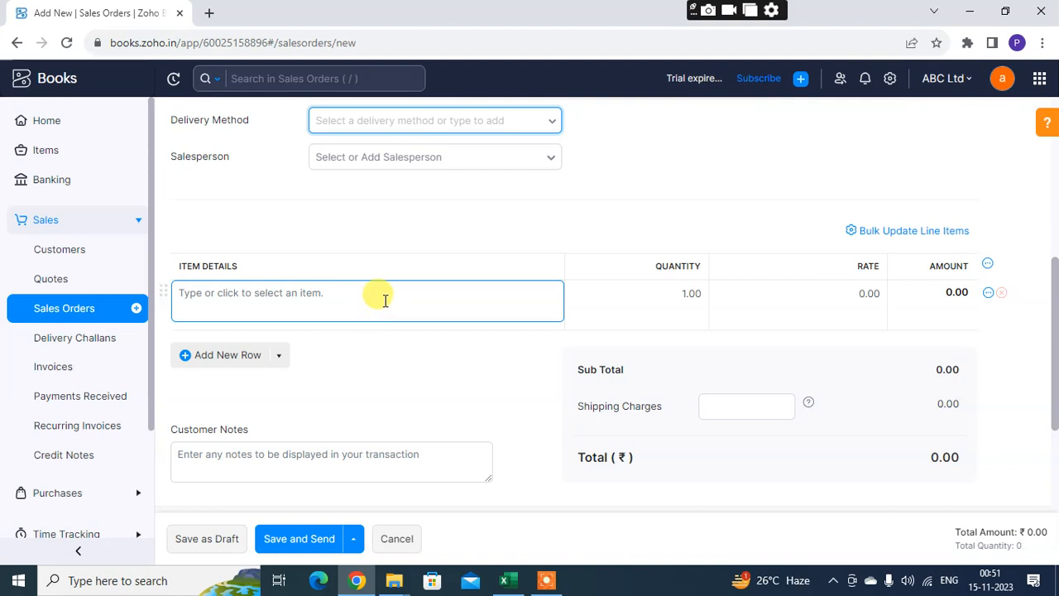
View the new item form from the first line of the item table, and close it without saving
click(334, 299)
click(485, 250)
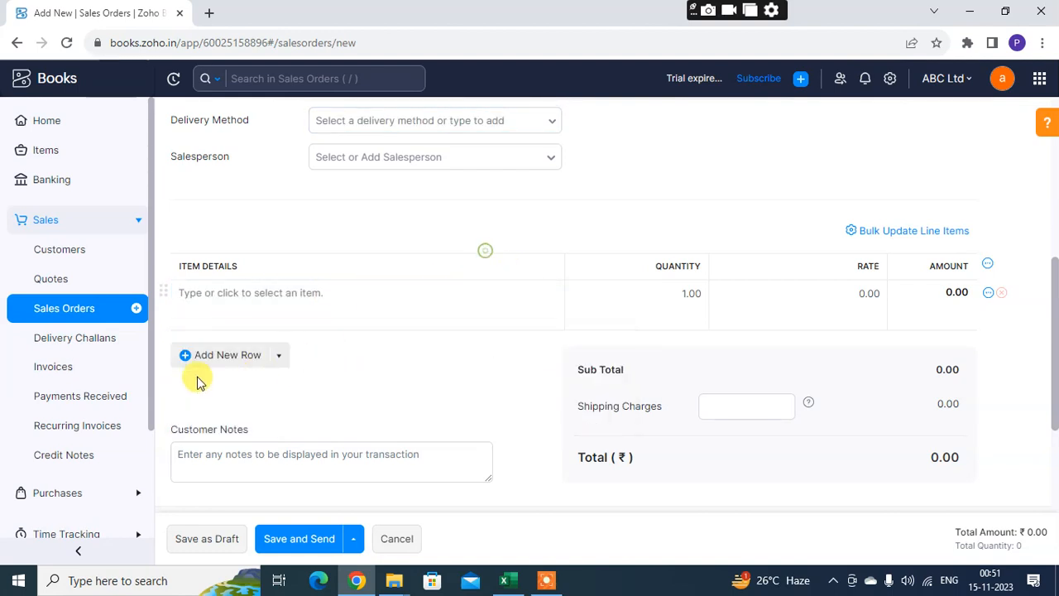
click(267, 295)
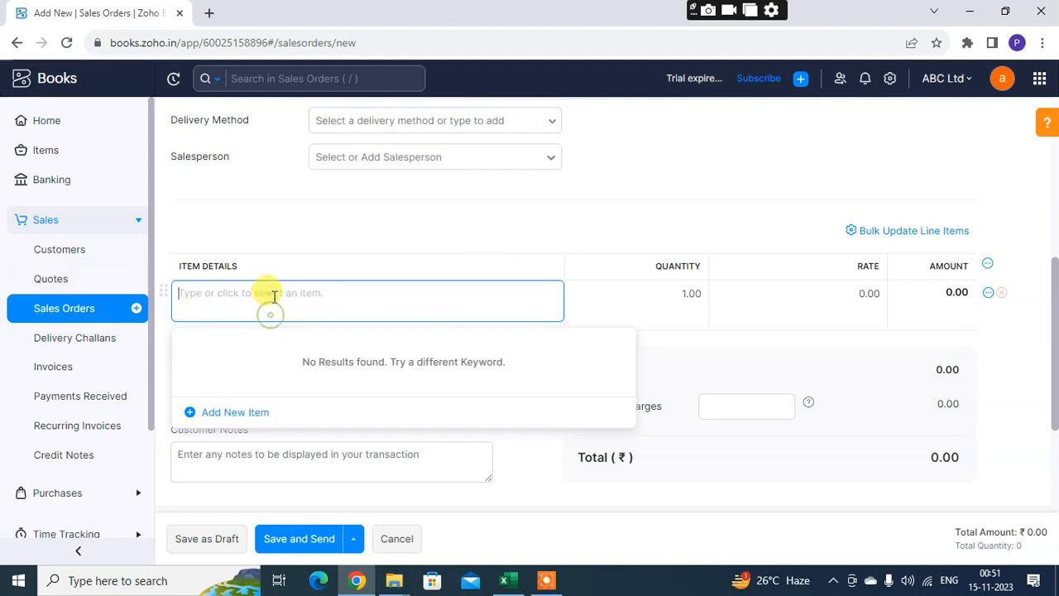
click(230, 411)
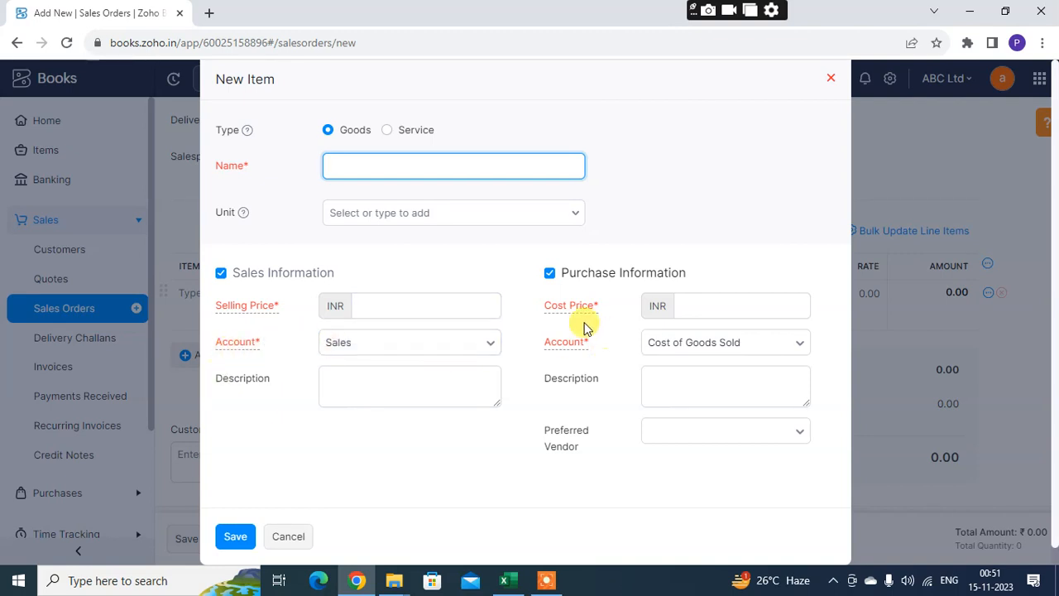
click(833, 79)
Add a second row to the item table and go through the quantity and rate fields of both rows
scroll(278, 411, down, 1)
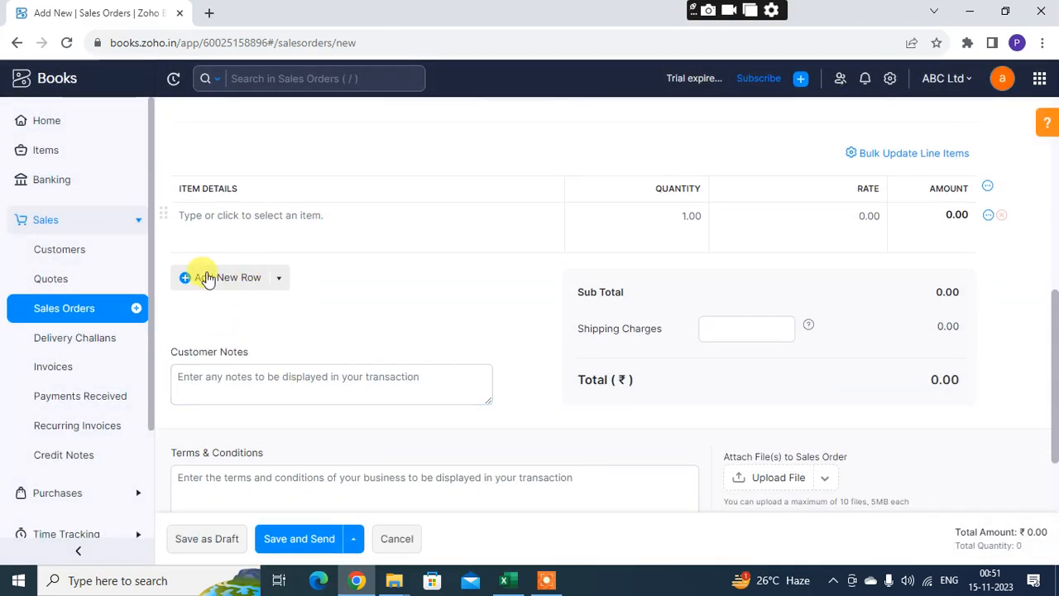
click(187, 280)
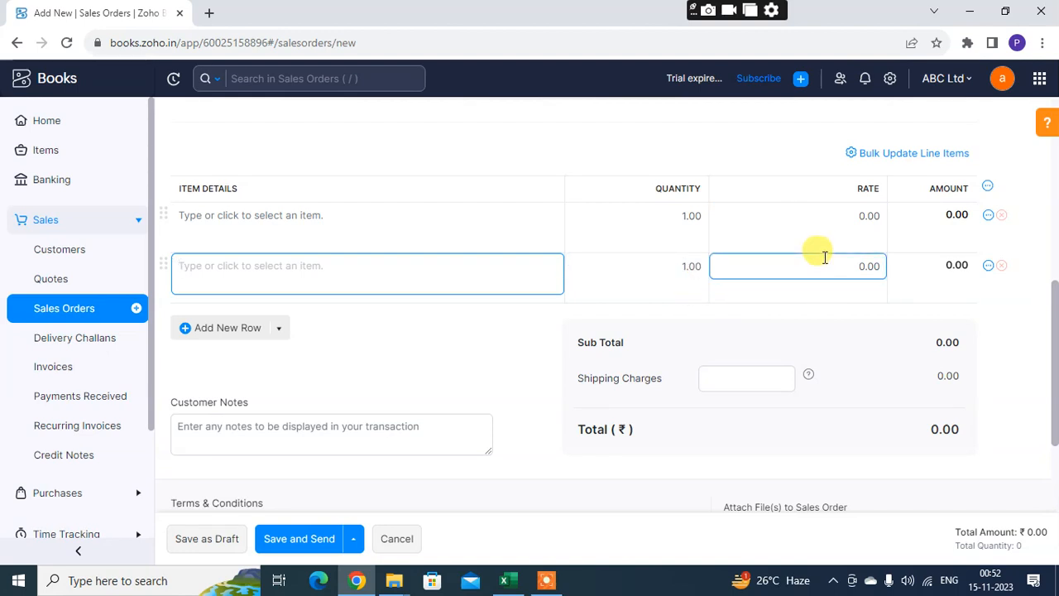
click(673, 222)
click(665, 290)
click(867, 216)
click(874, 282)
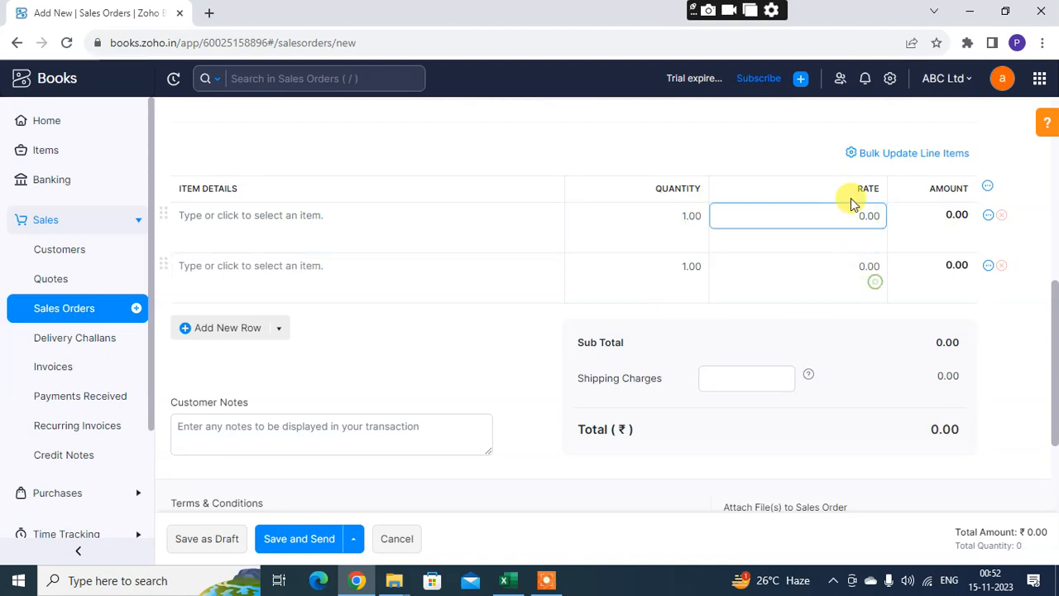
click(873, 265)
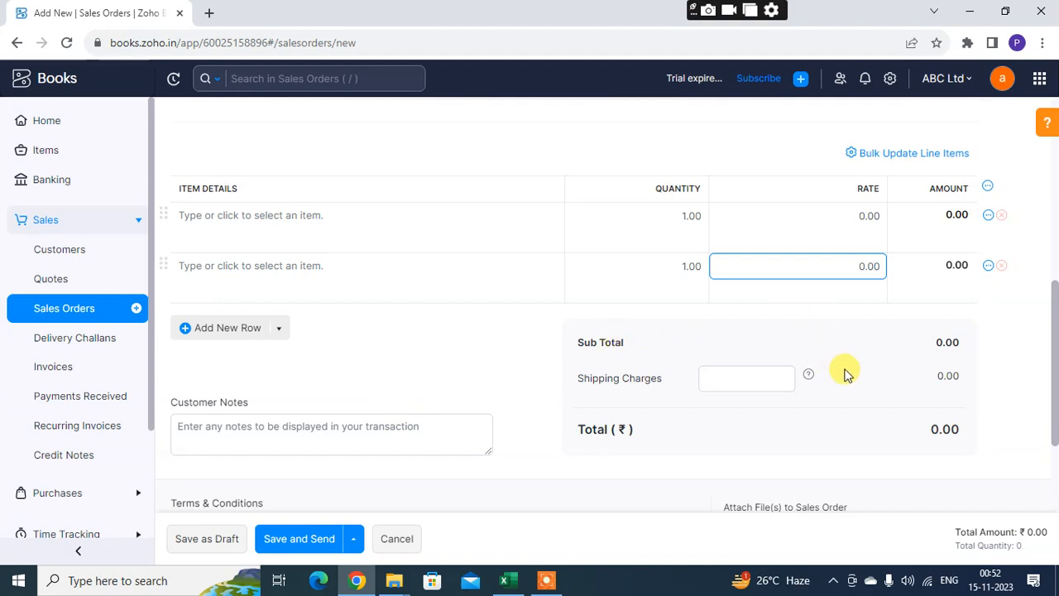
Examine the shipping charges, customer notes, and terms and conditions fields of the sales order without entering anything
scroll(683, 305, down, 1)
click(766, 299)
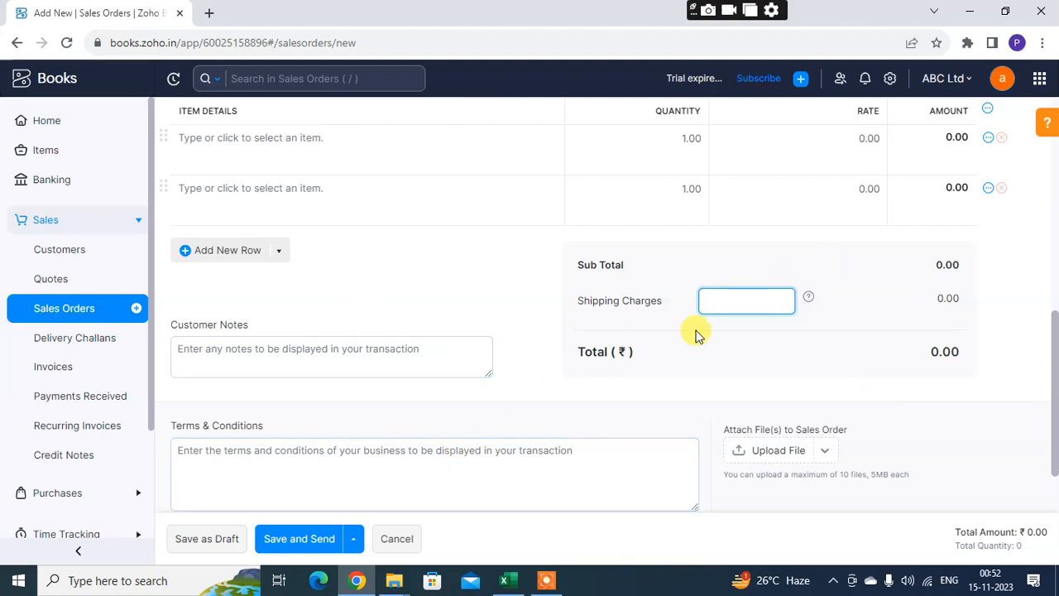
click(300, 353)
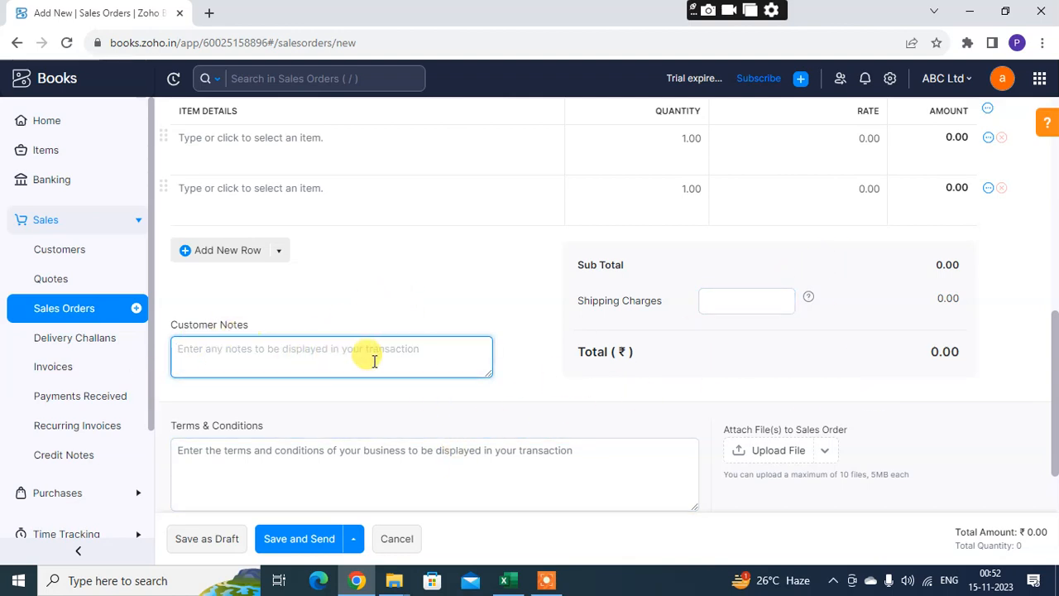
scroll(356, 364, down, 1)
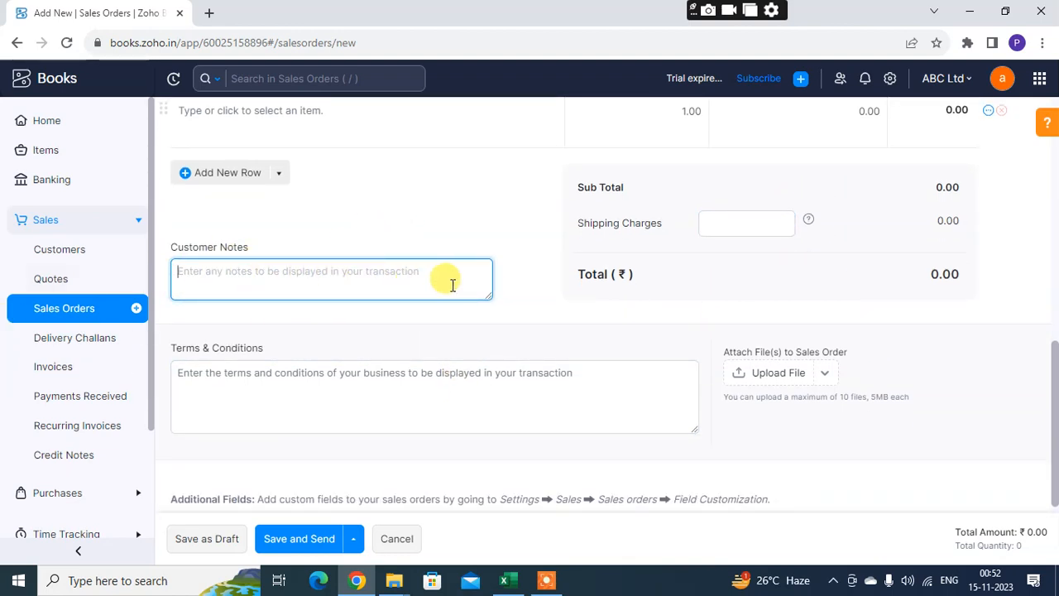
scroll(455, 303, down, 1)
click(310, 372)
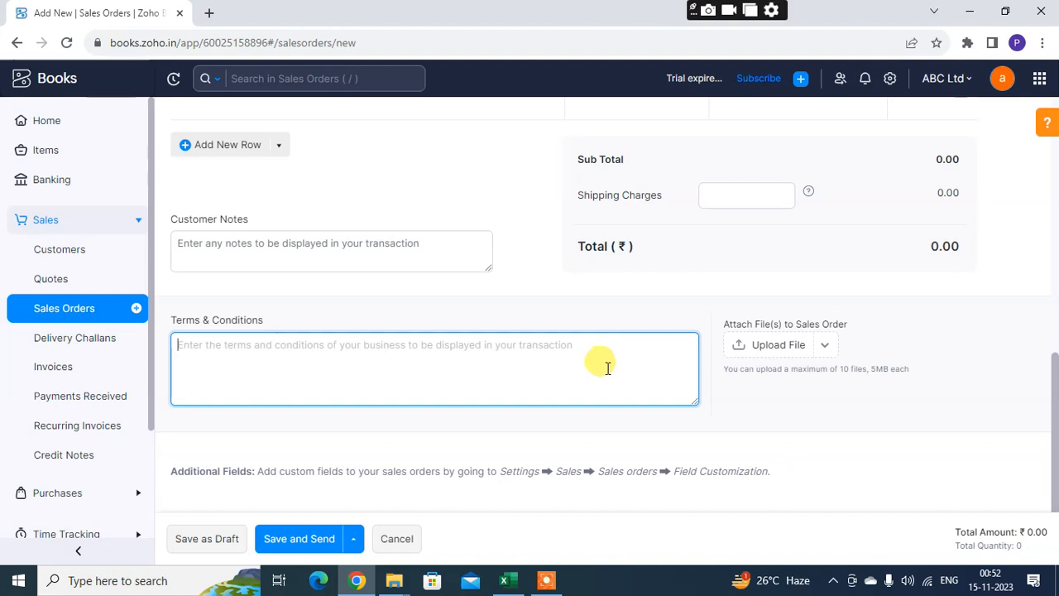
View the additional saving options for the sales order without saving, and return to the beginning of the form
scroll(608, 368, up, 4)
scroll(608, 374, down, 4)
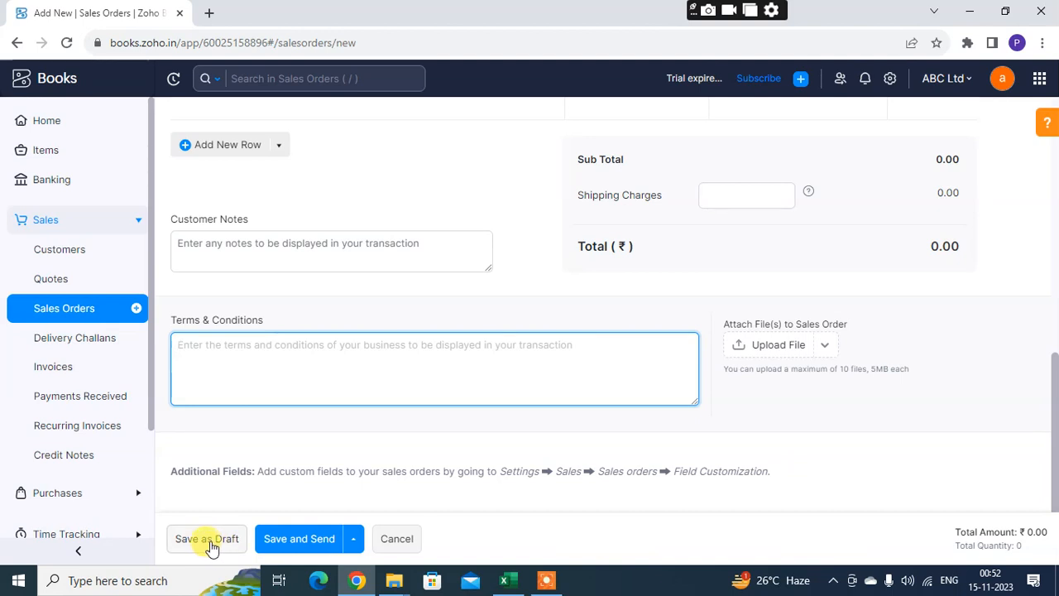
click(352, 539)
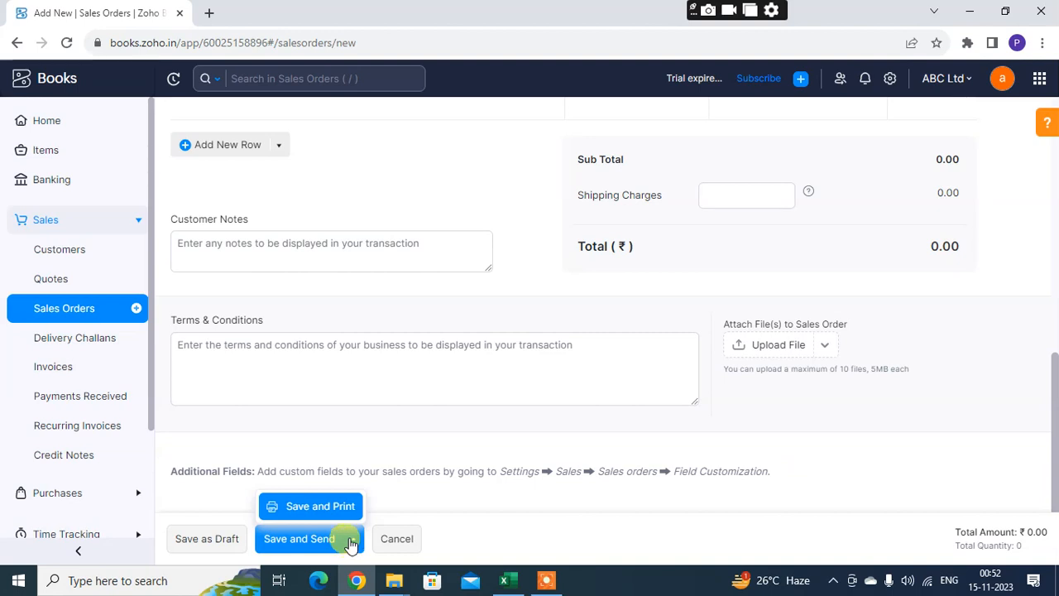
scroll(362, 456, up, 10)
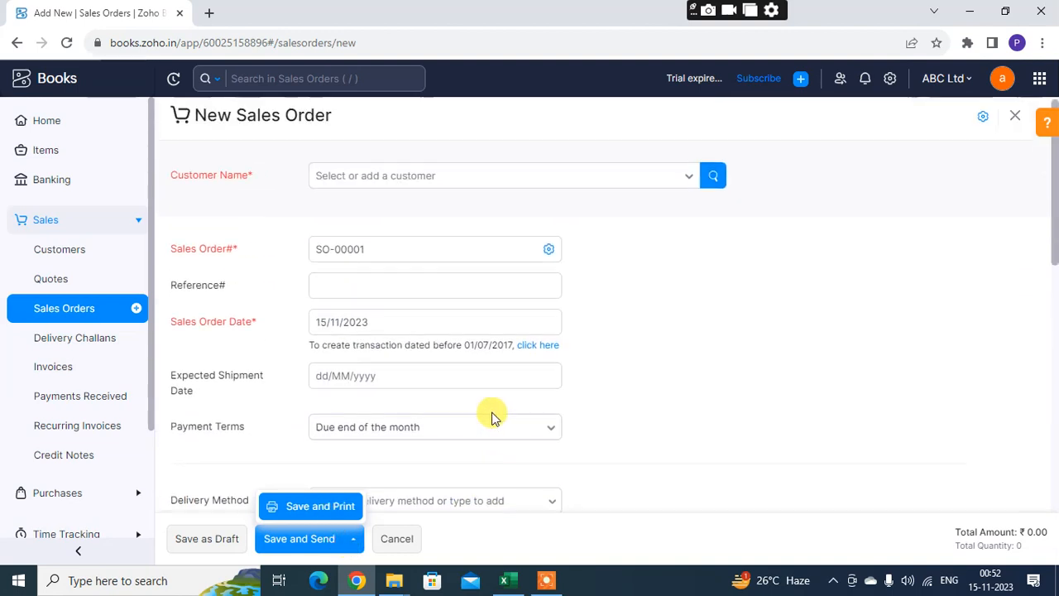